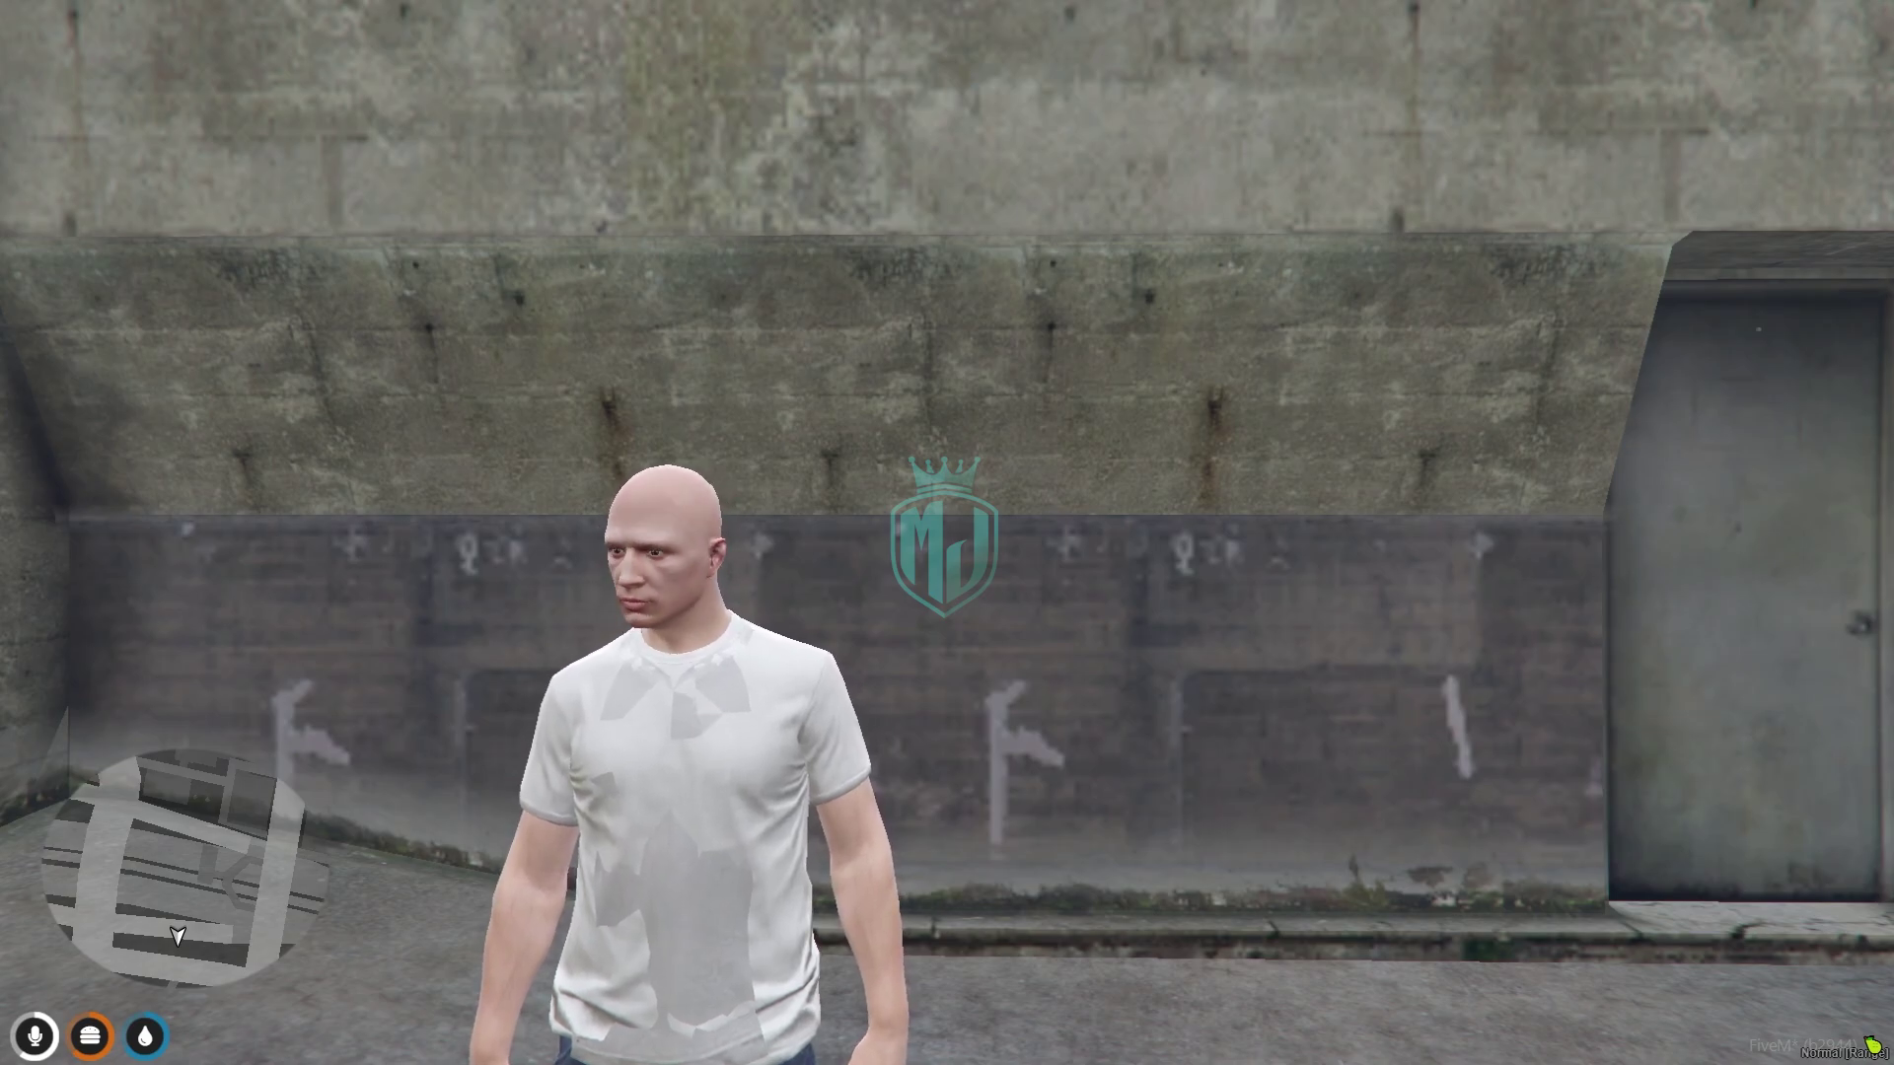
Step: Switch to Chrome and examine the [QB-Core] Pause Menu package's interface preview, configurable features and dependencies
key("super")
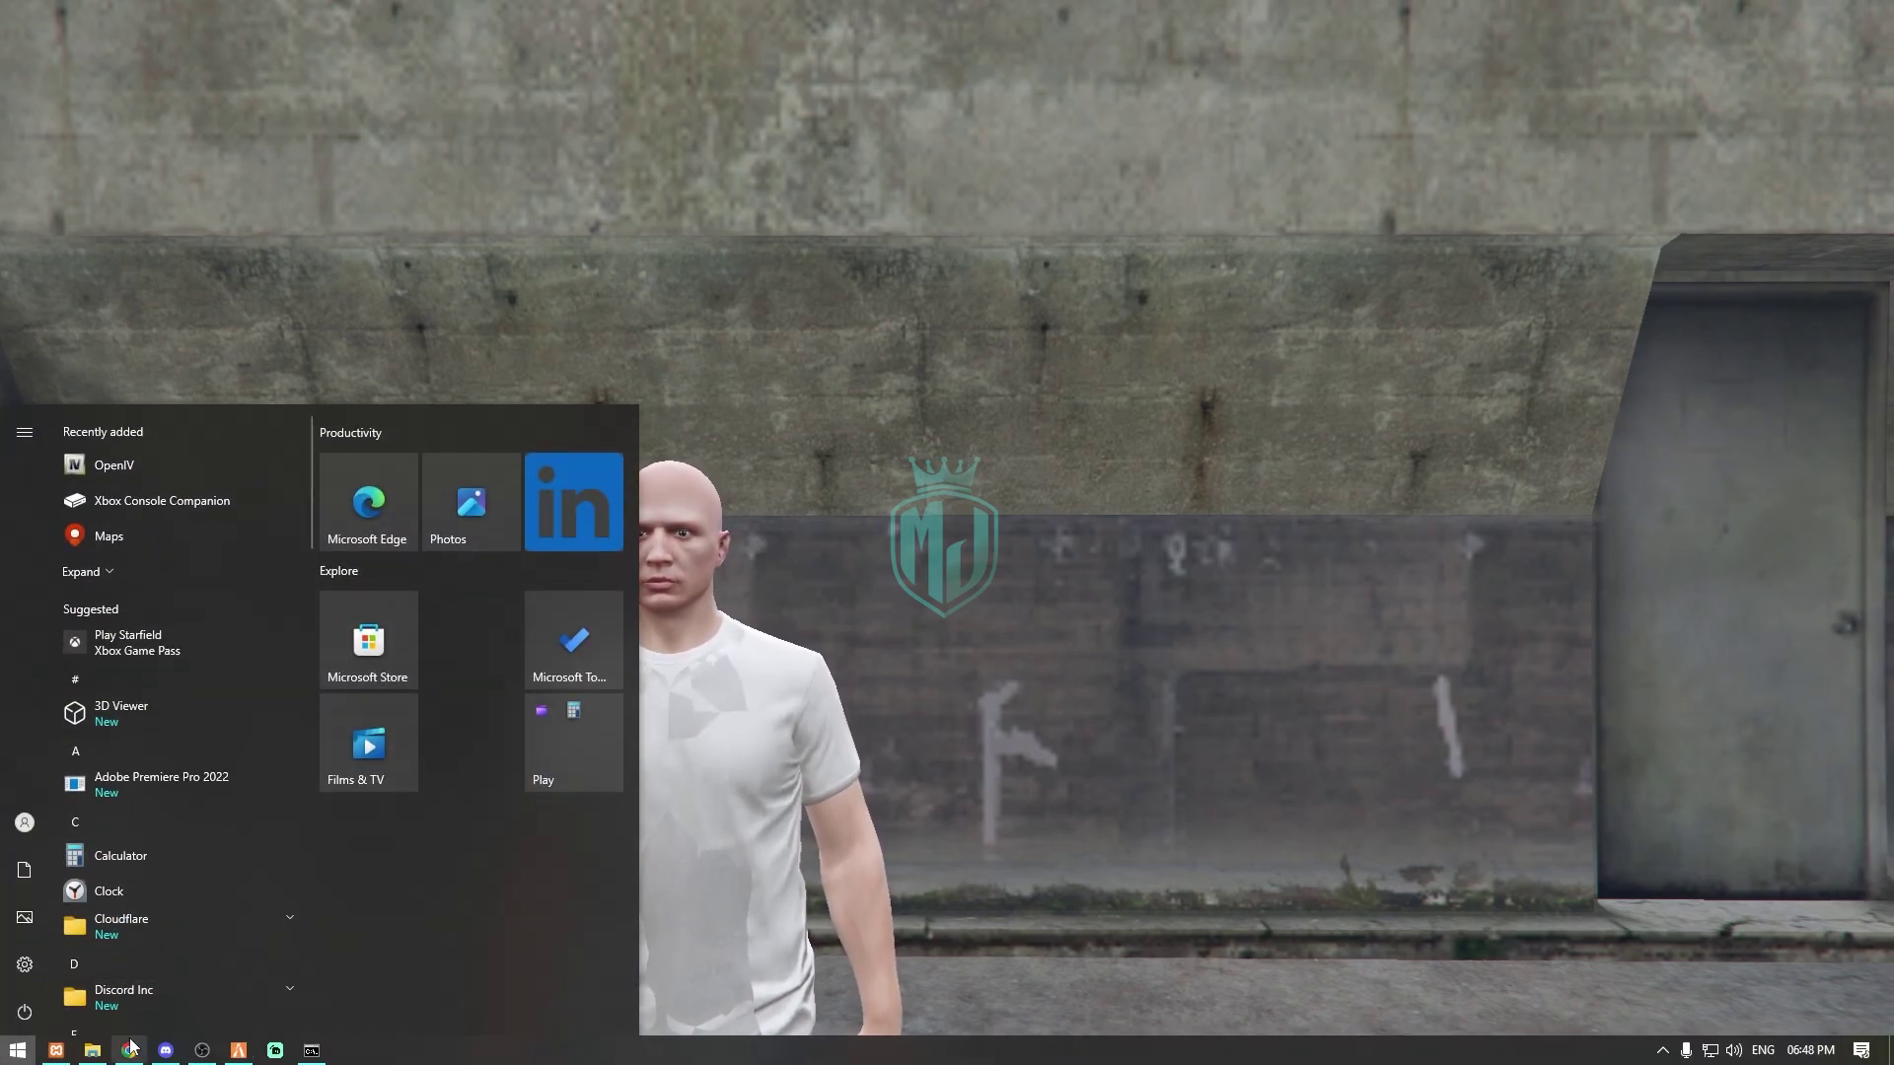
left_click(128, 1049)
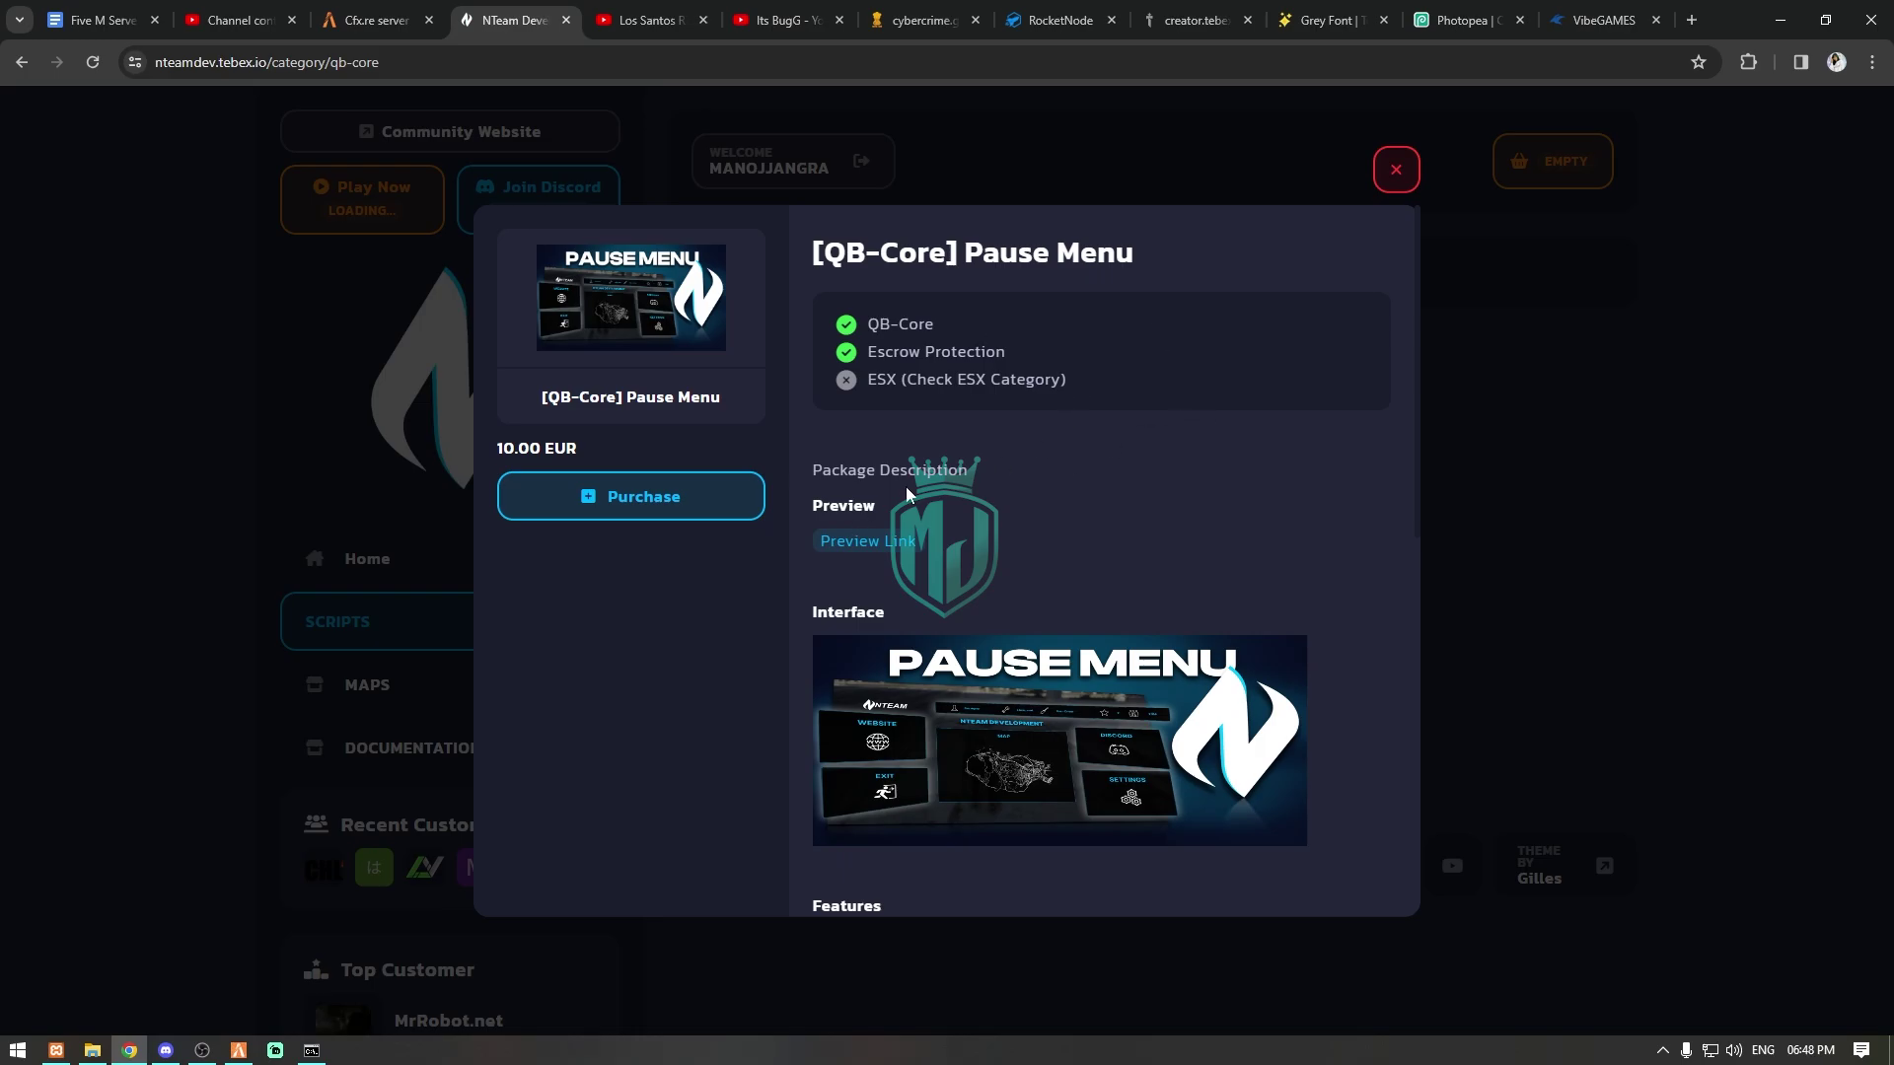
left_click_drag(598, 450, 484, 446)
left_click(676, 407)
scroll(1015, 590, "down", 10)
scroll(1016, 596, "up", 10)
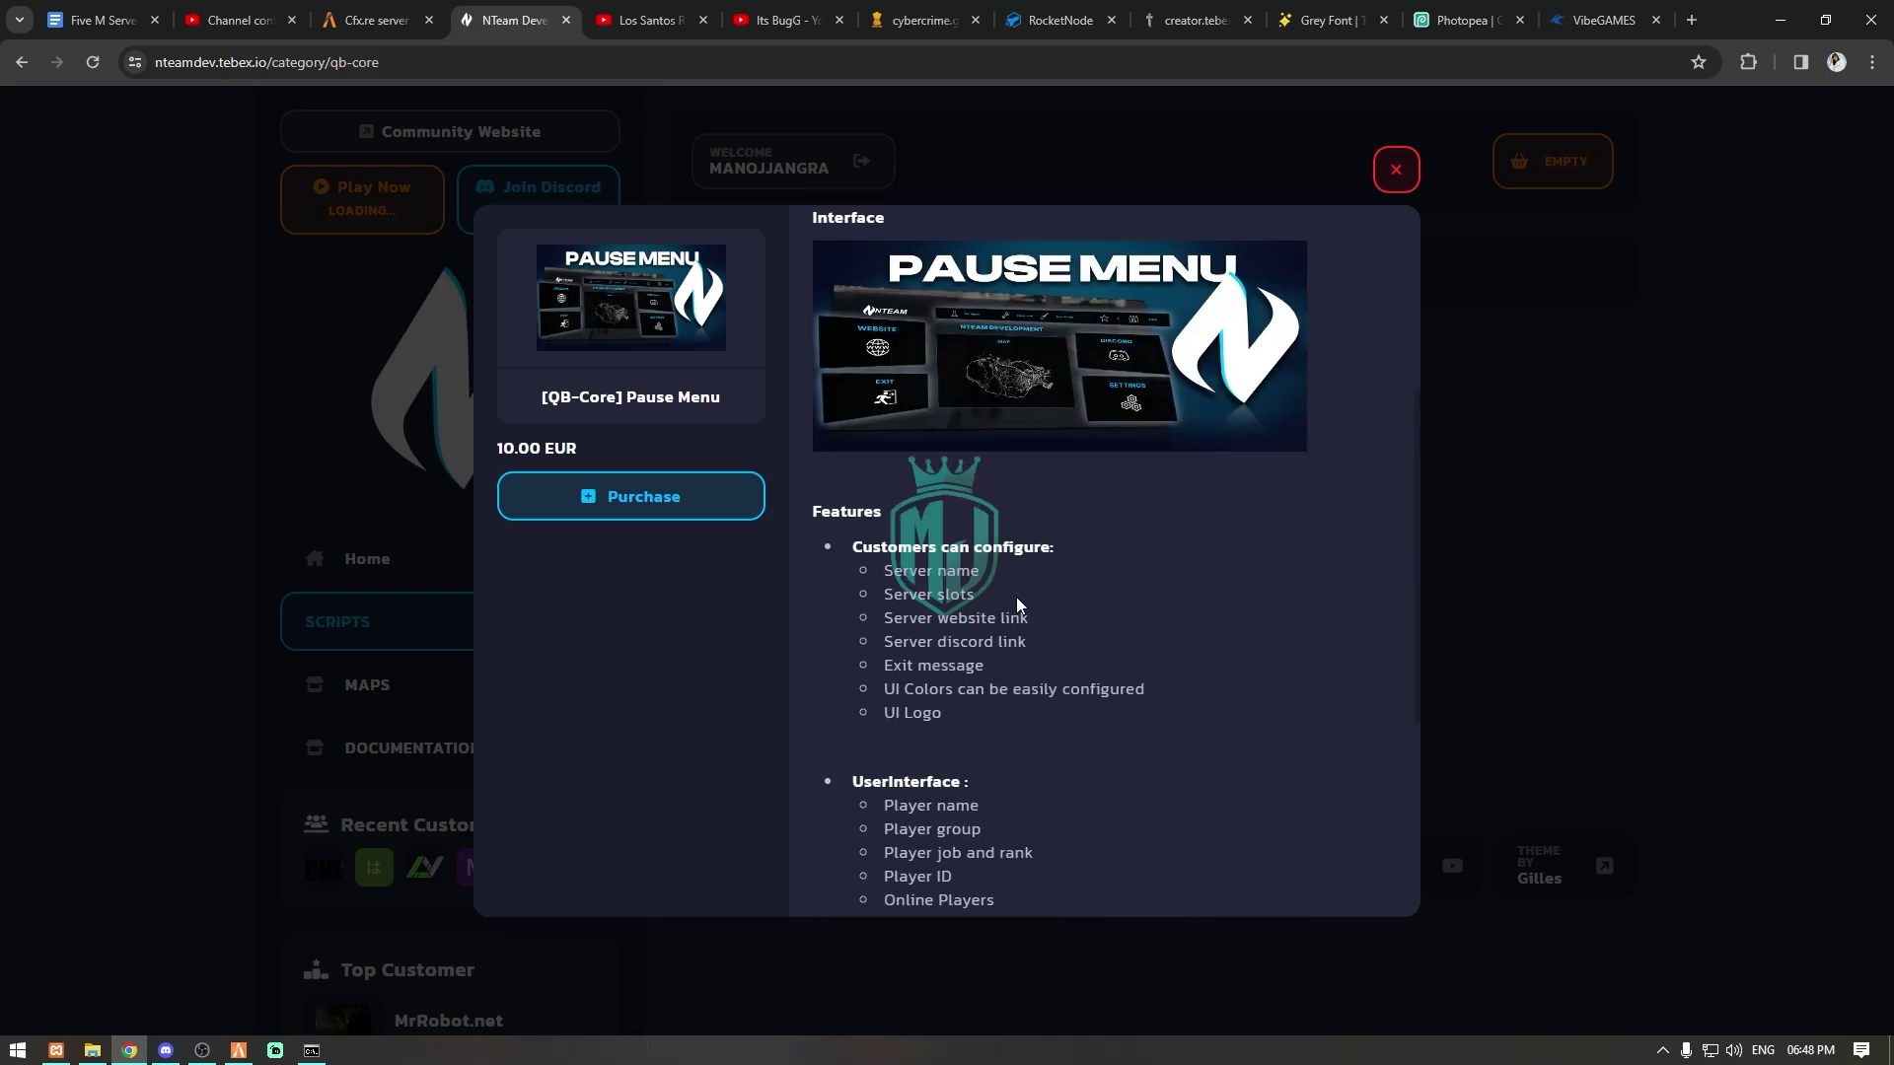
scroll(1015, 604, "down", 3)
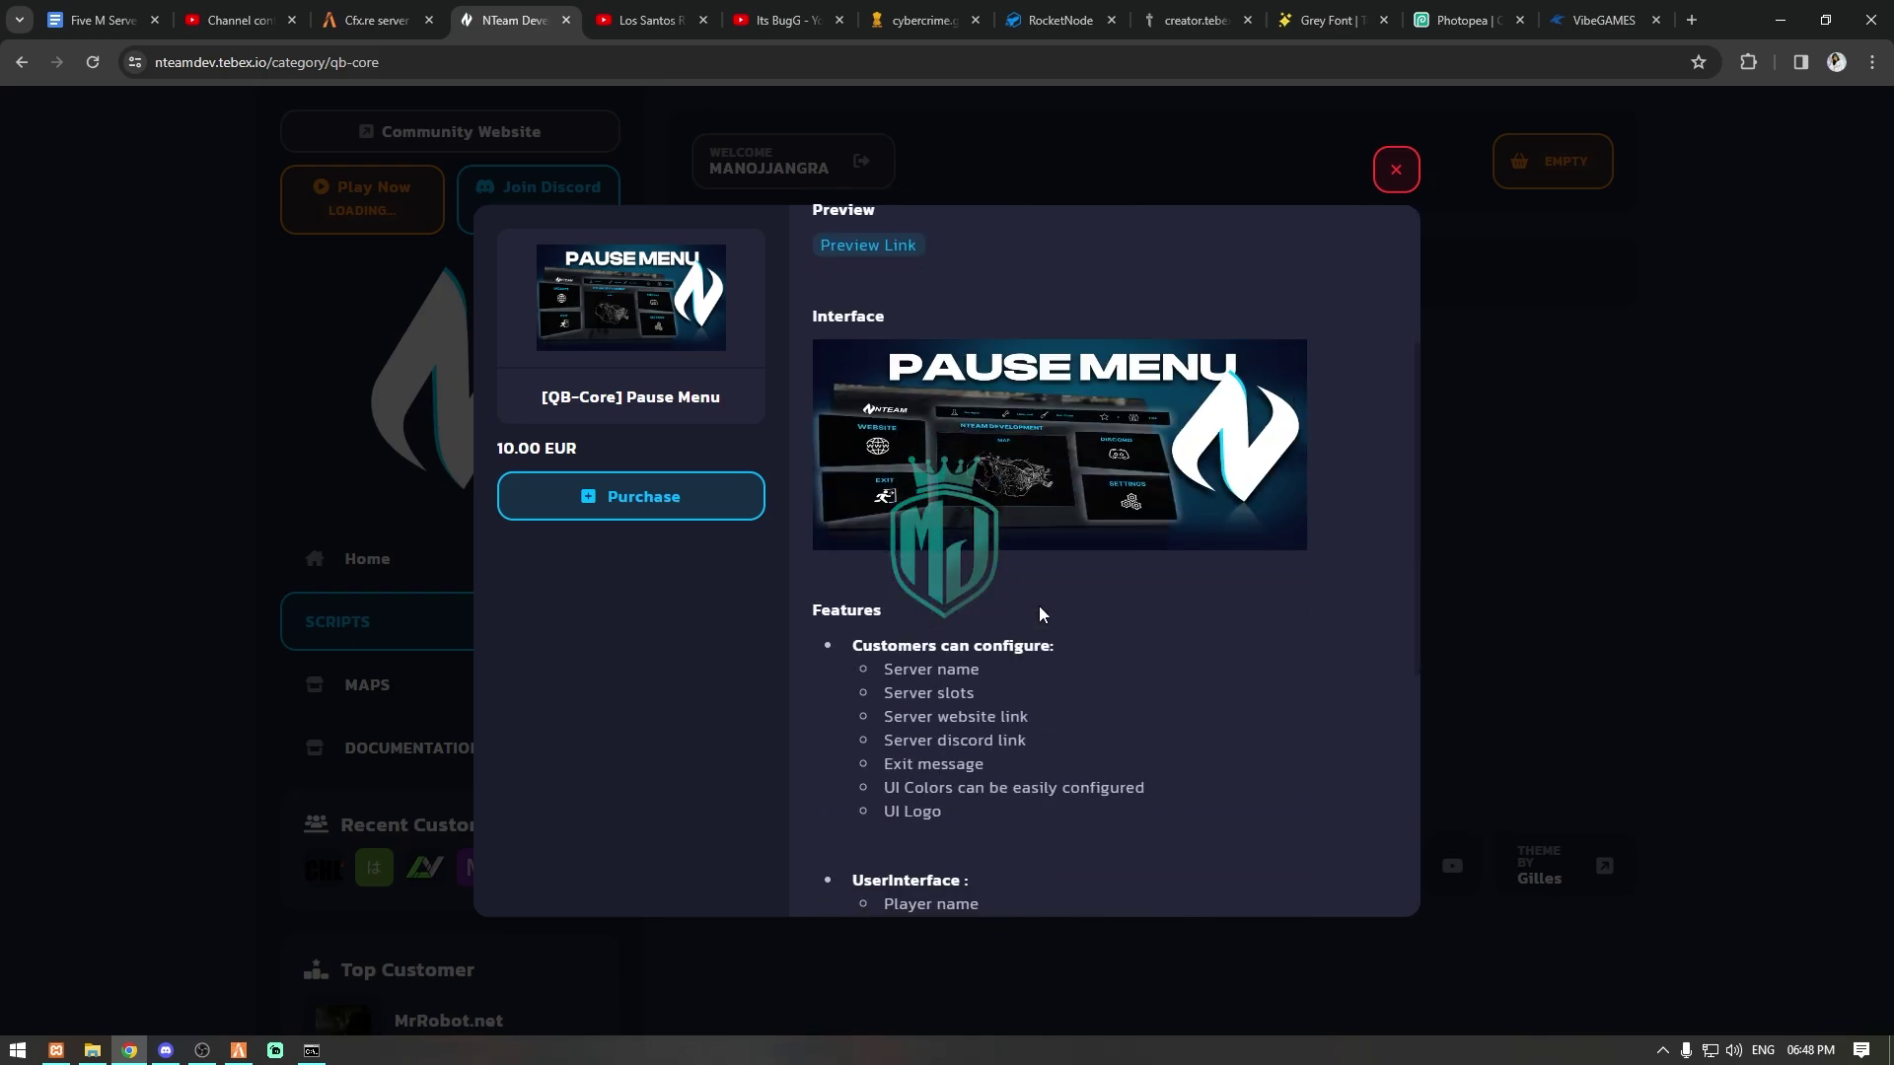
scroll(1039, 606, "up", 1)
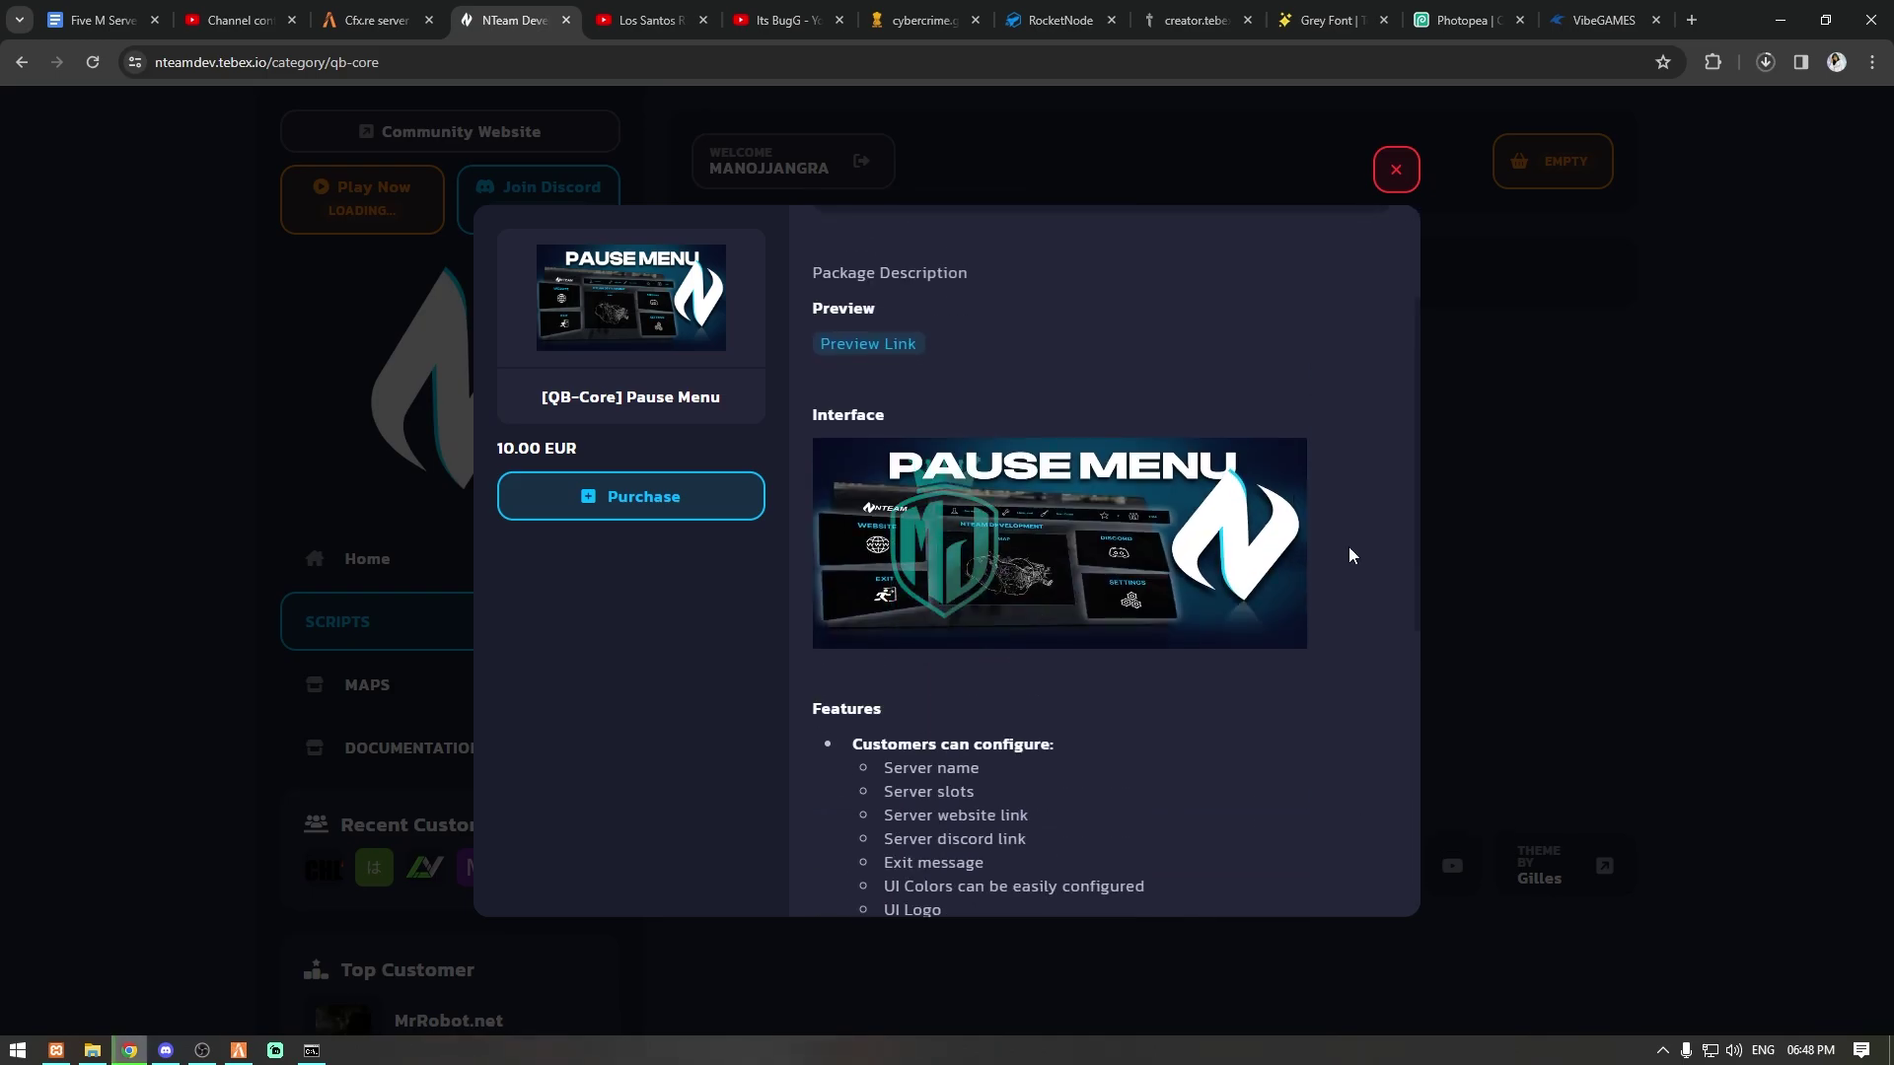
scroll(1351, 551, "down", 1)
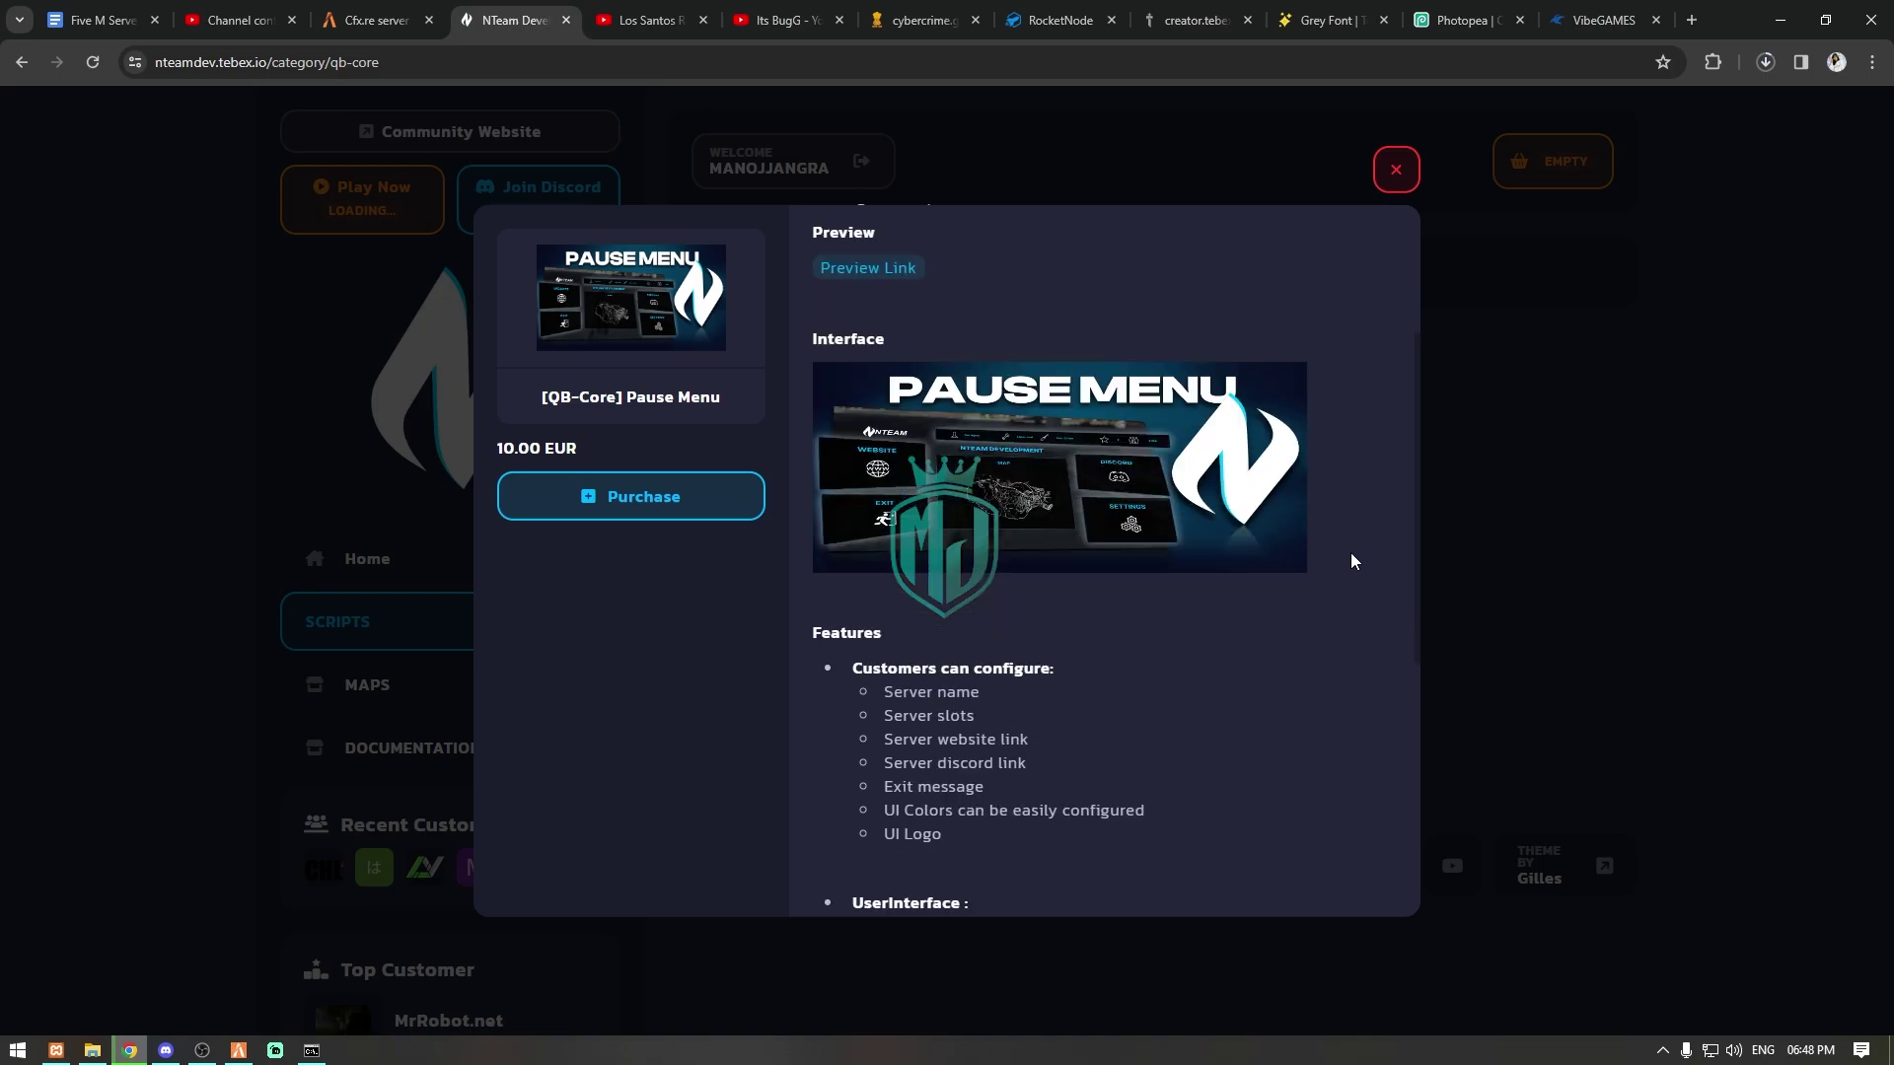
scroll(1352, 557, "down", 1)
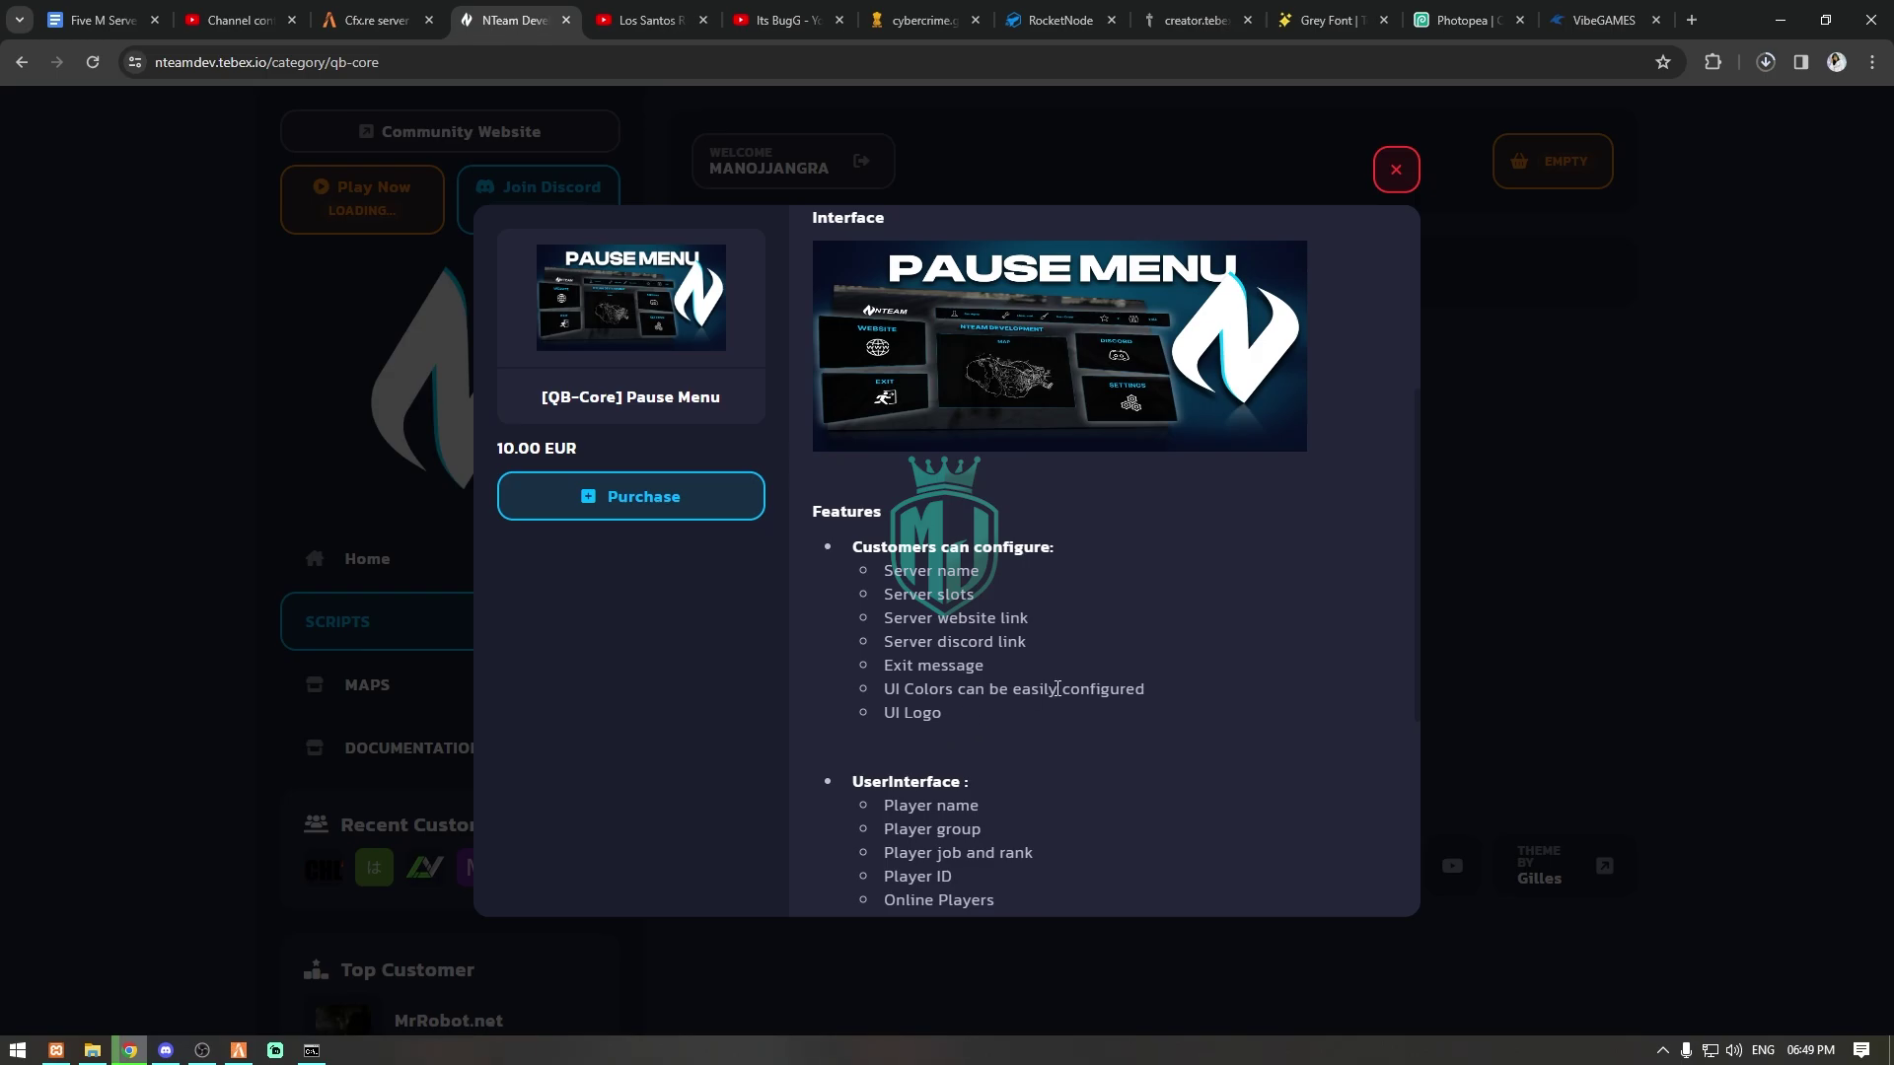
scroll(1058, 693, "down", 3)
scroll(1056, 690, "up", 6)
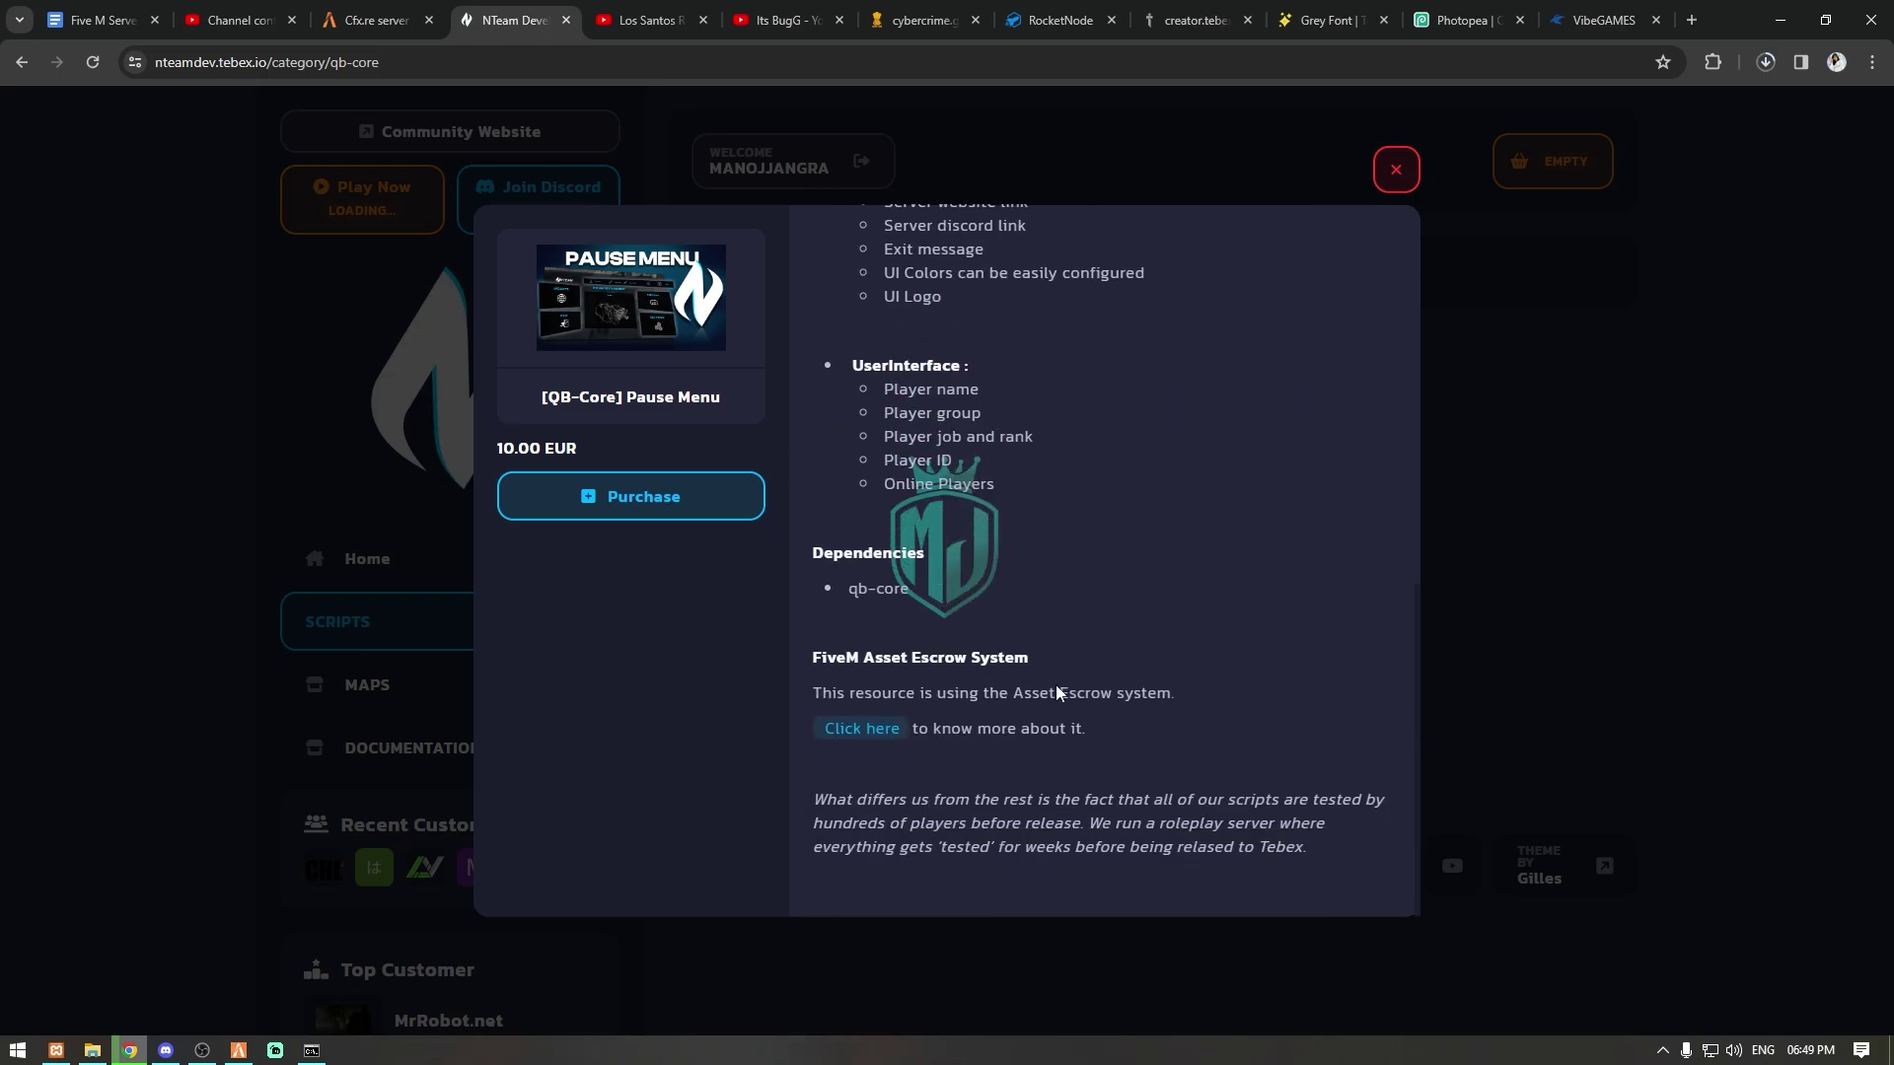
scroll(1120, 699, "up", 1)
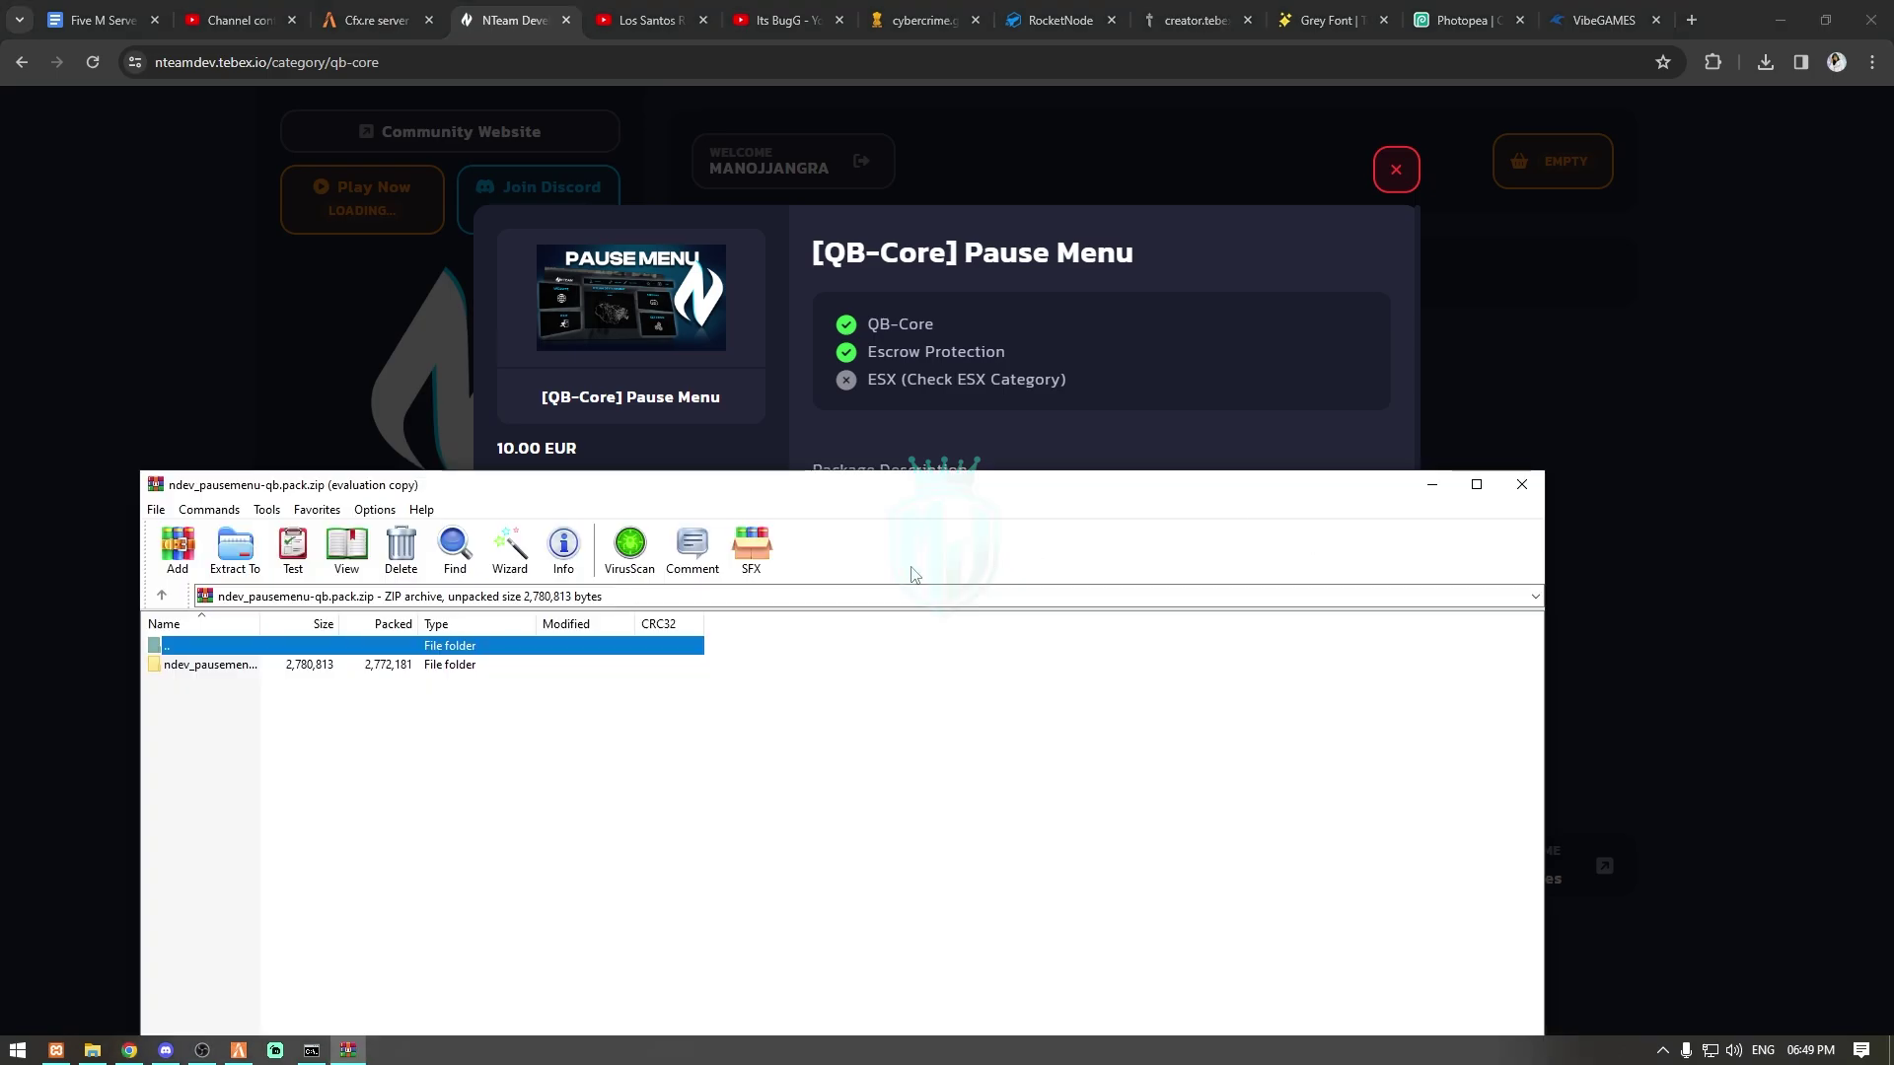
Step: Copy the pause menu folder from the ndev_pausemenu-qb.pack.zip archive into the MJ-v2 server's resources folder and open the copy
left_click(464, 665)
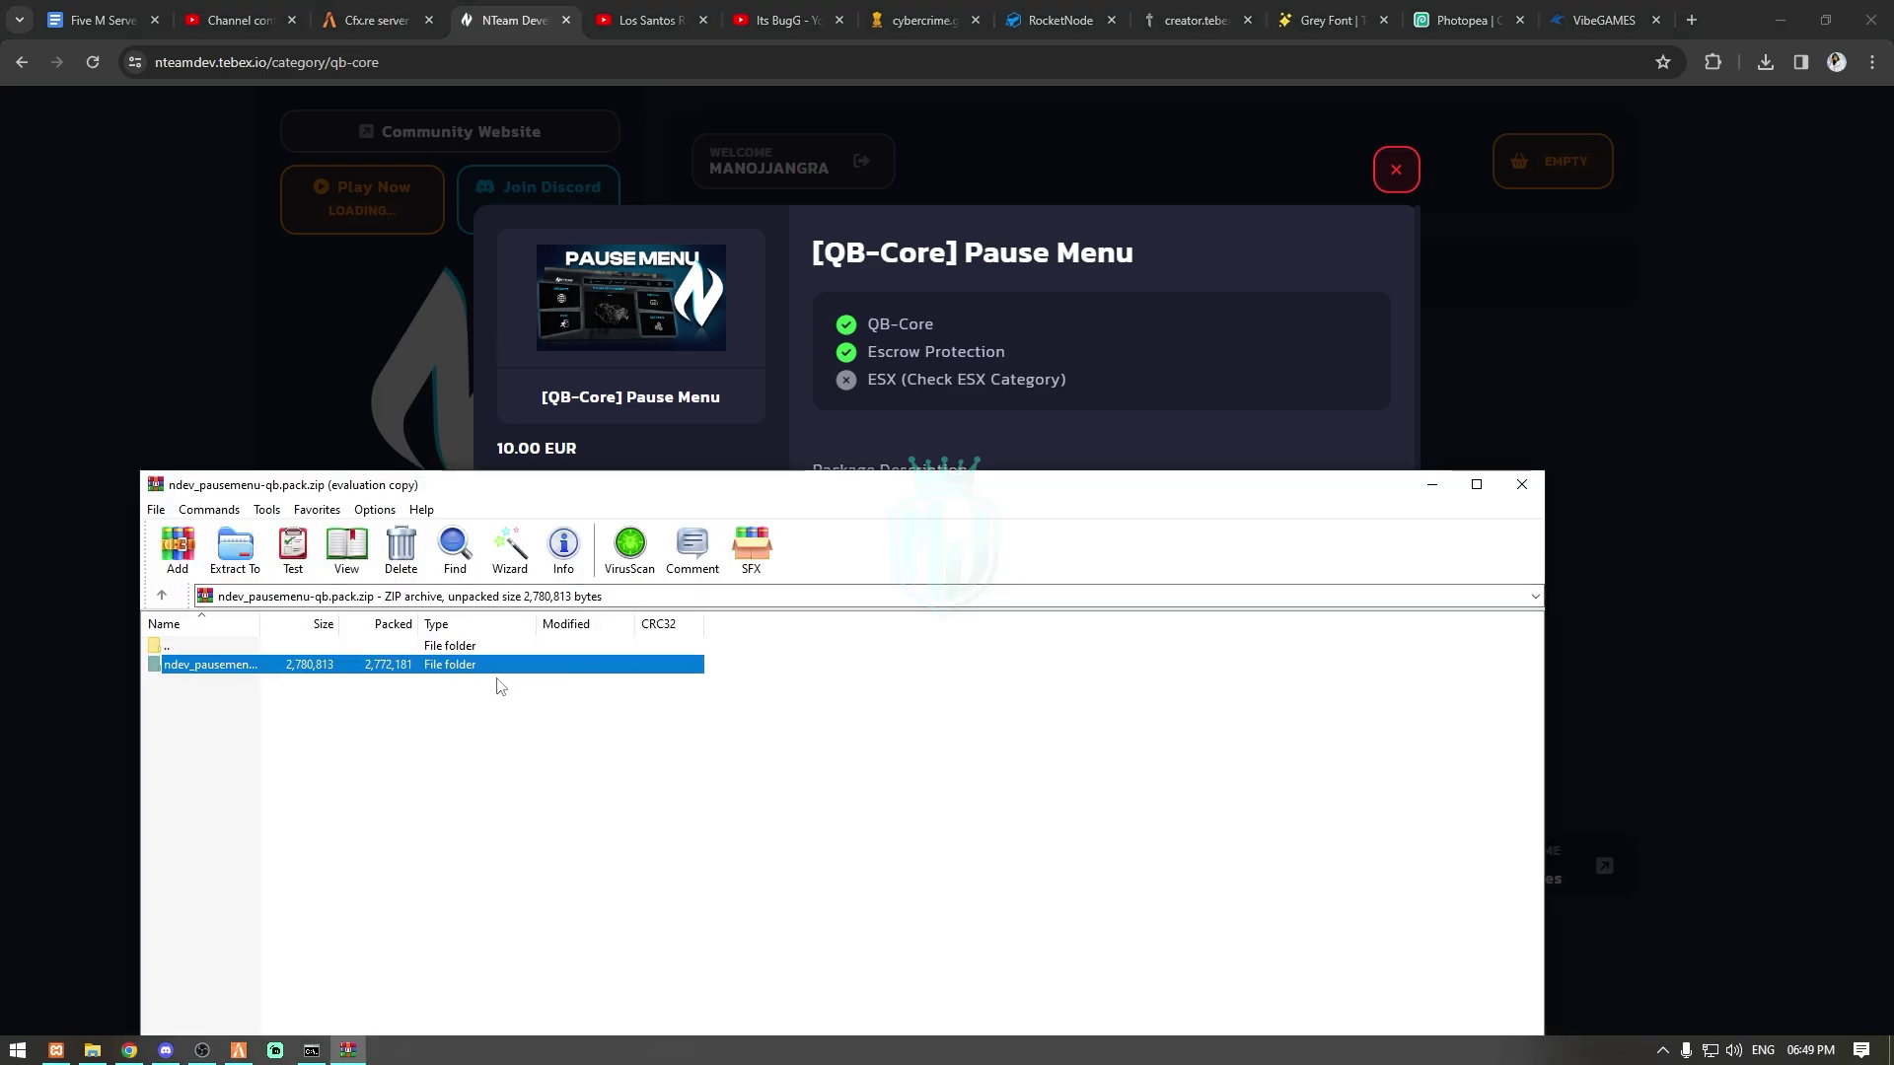
left_click(93, 1051)
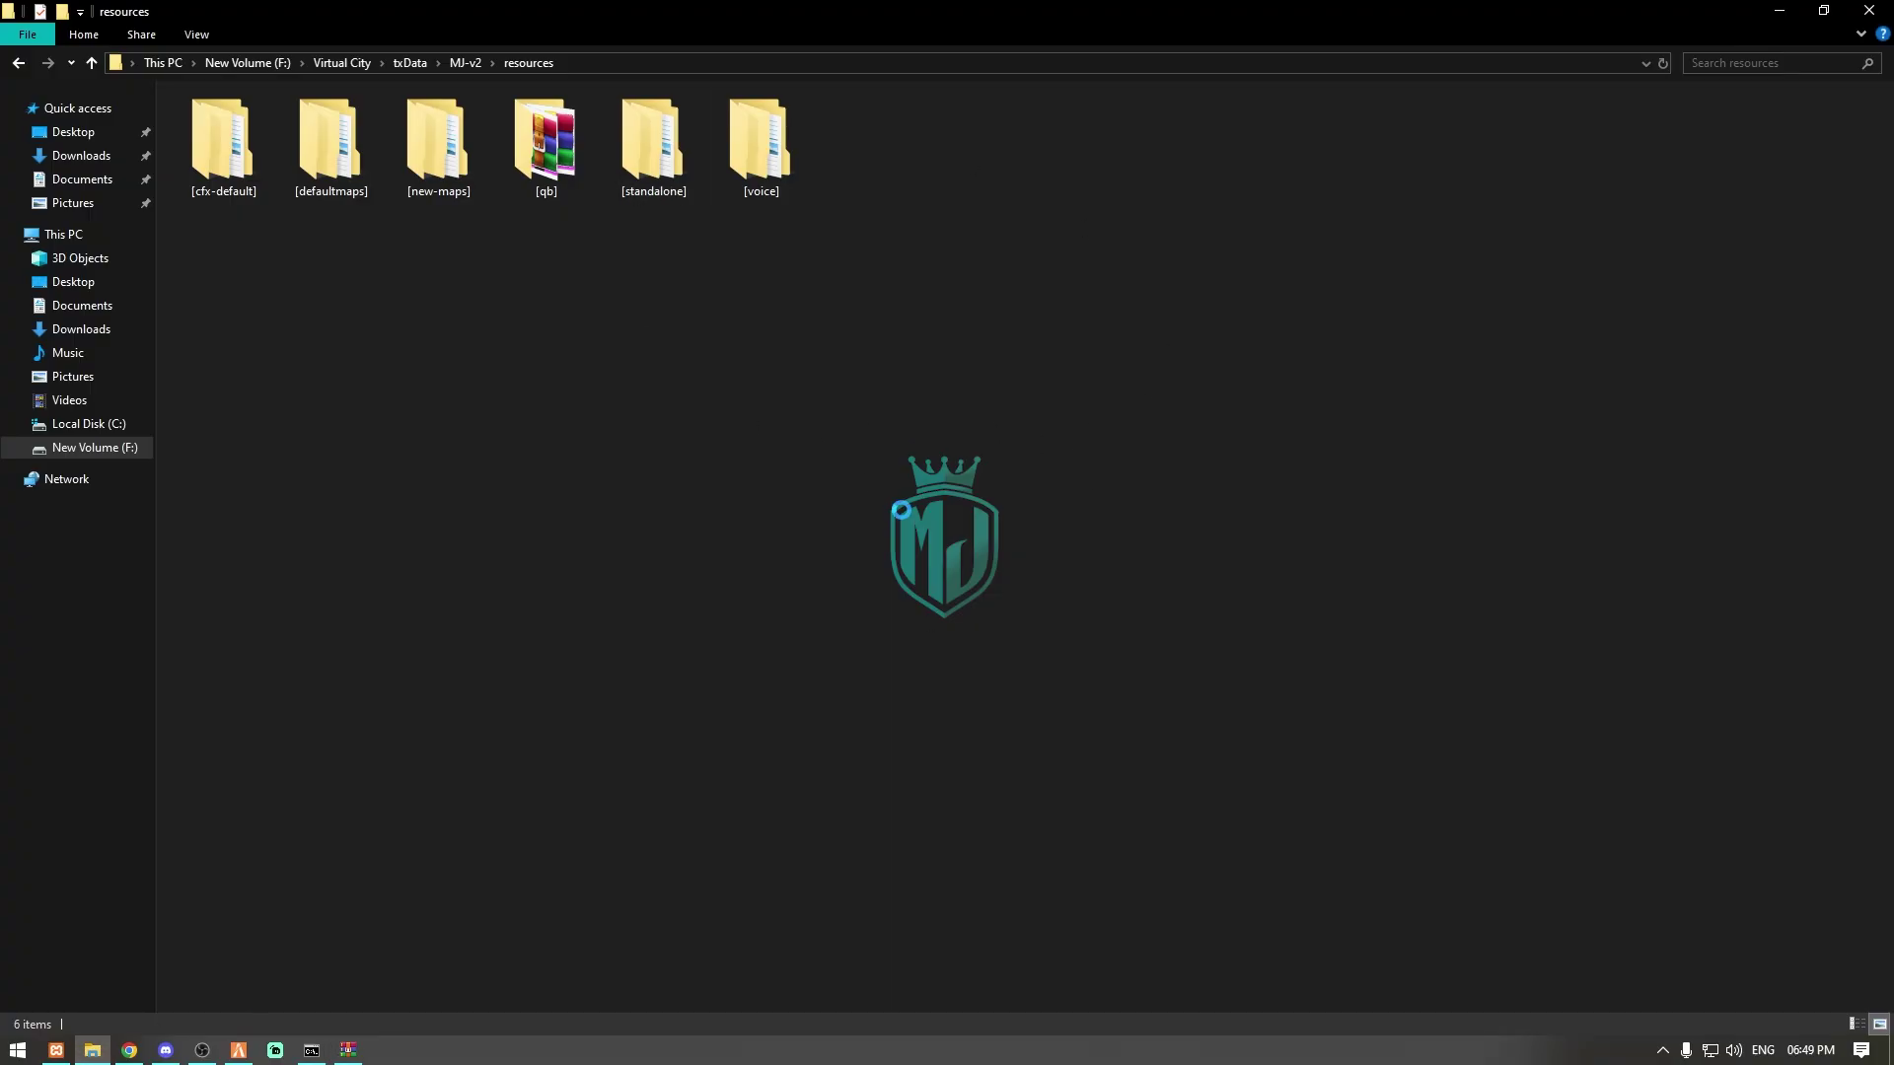
key("Return")
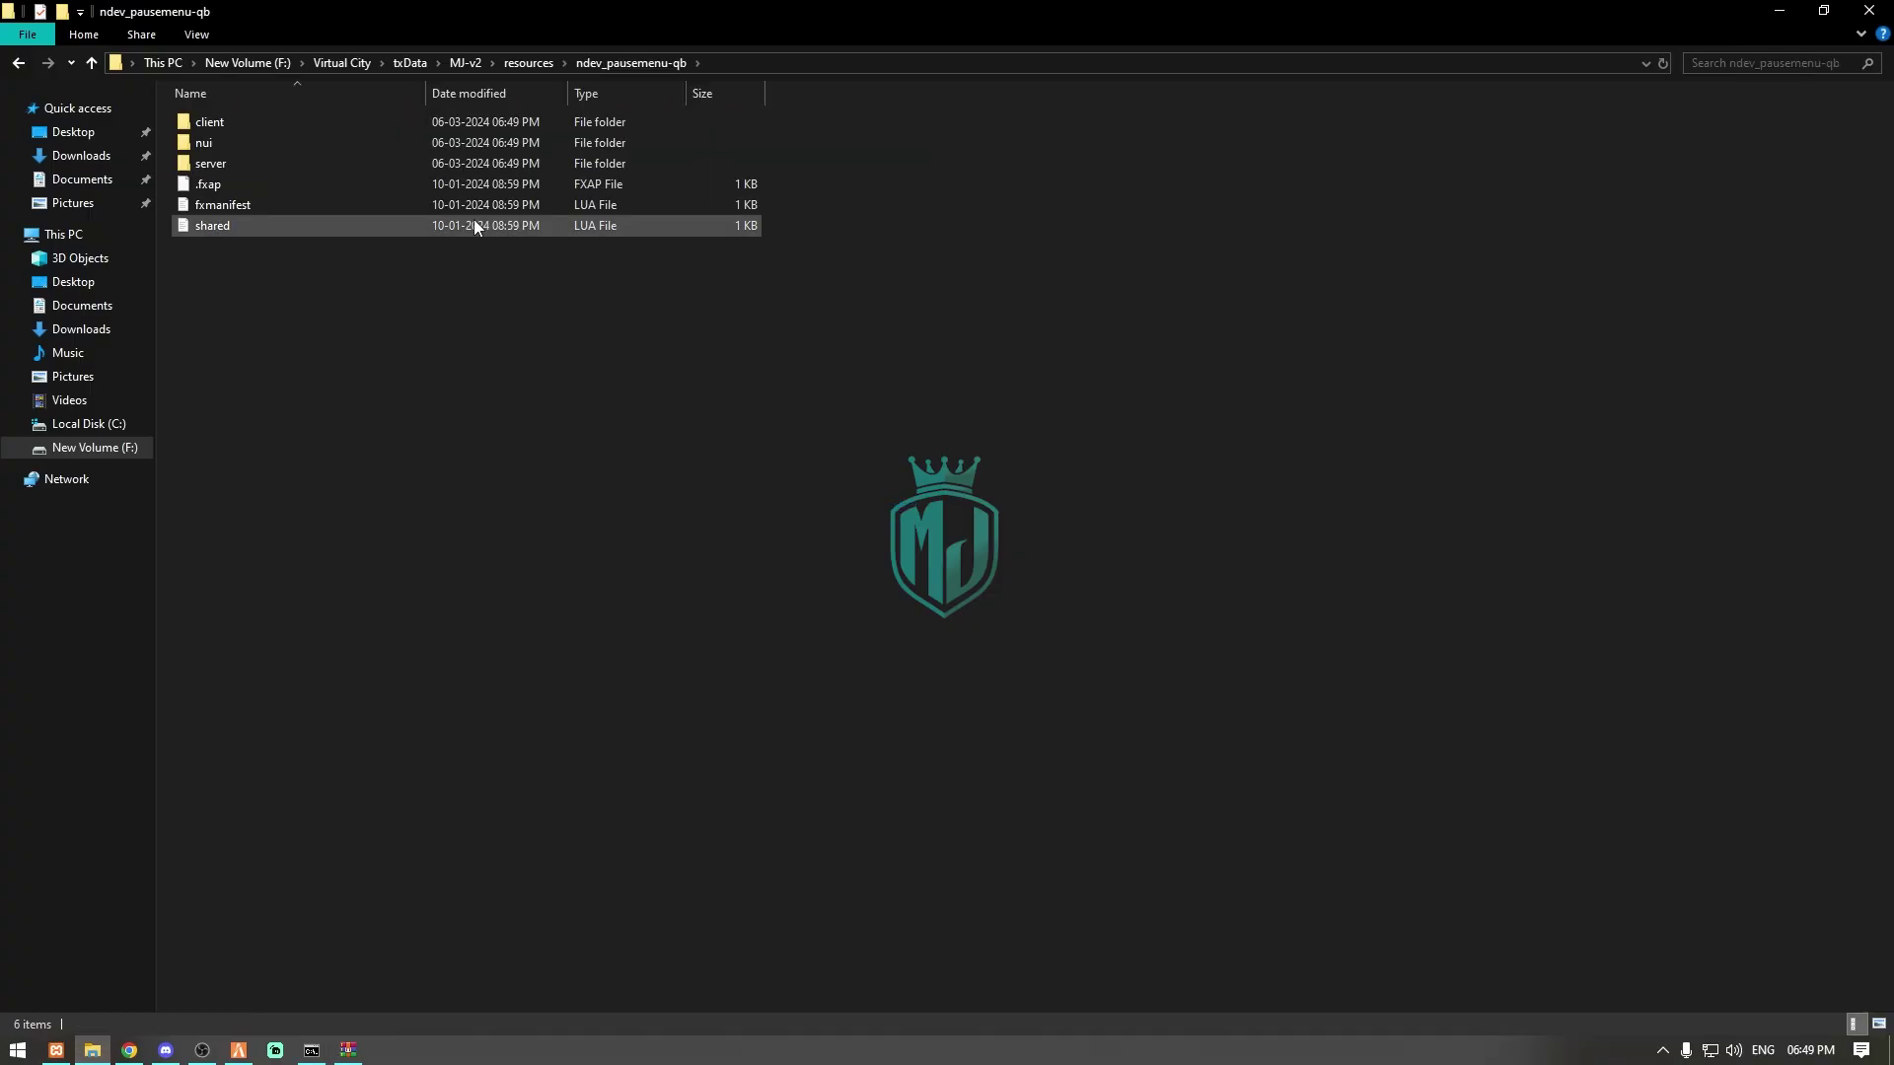
Step: Open the pause menu's shared.lua and set Config.ServerSlots to 09 and Config.ServerName to "MJ DEVELOPMENT"
double_click(262, 225)
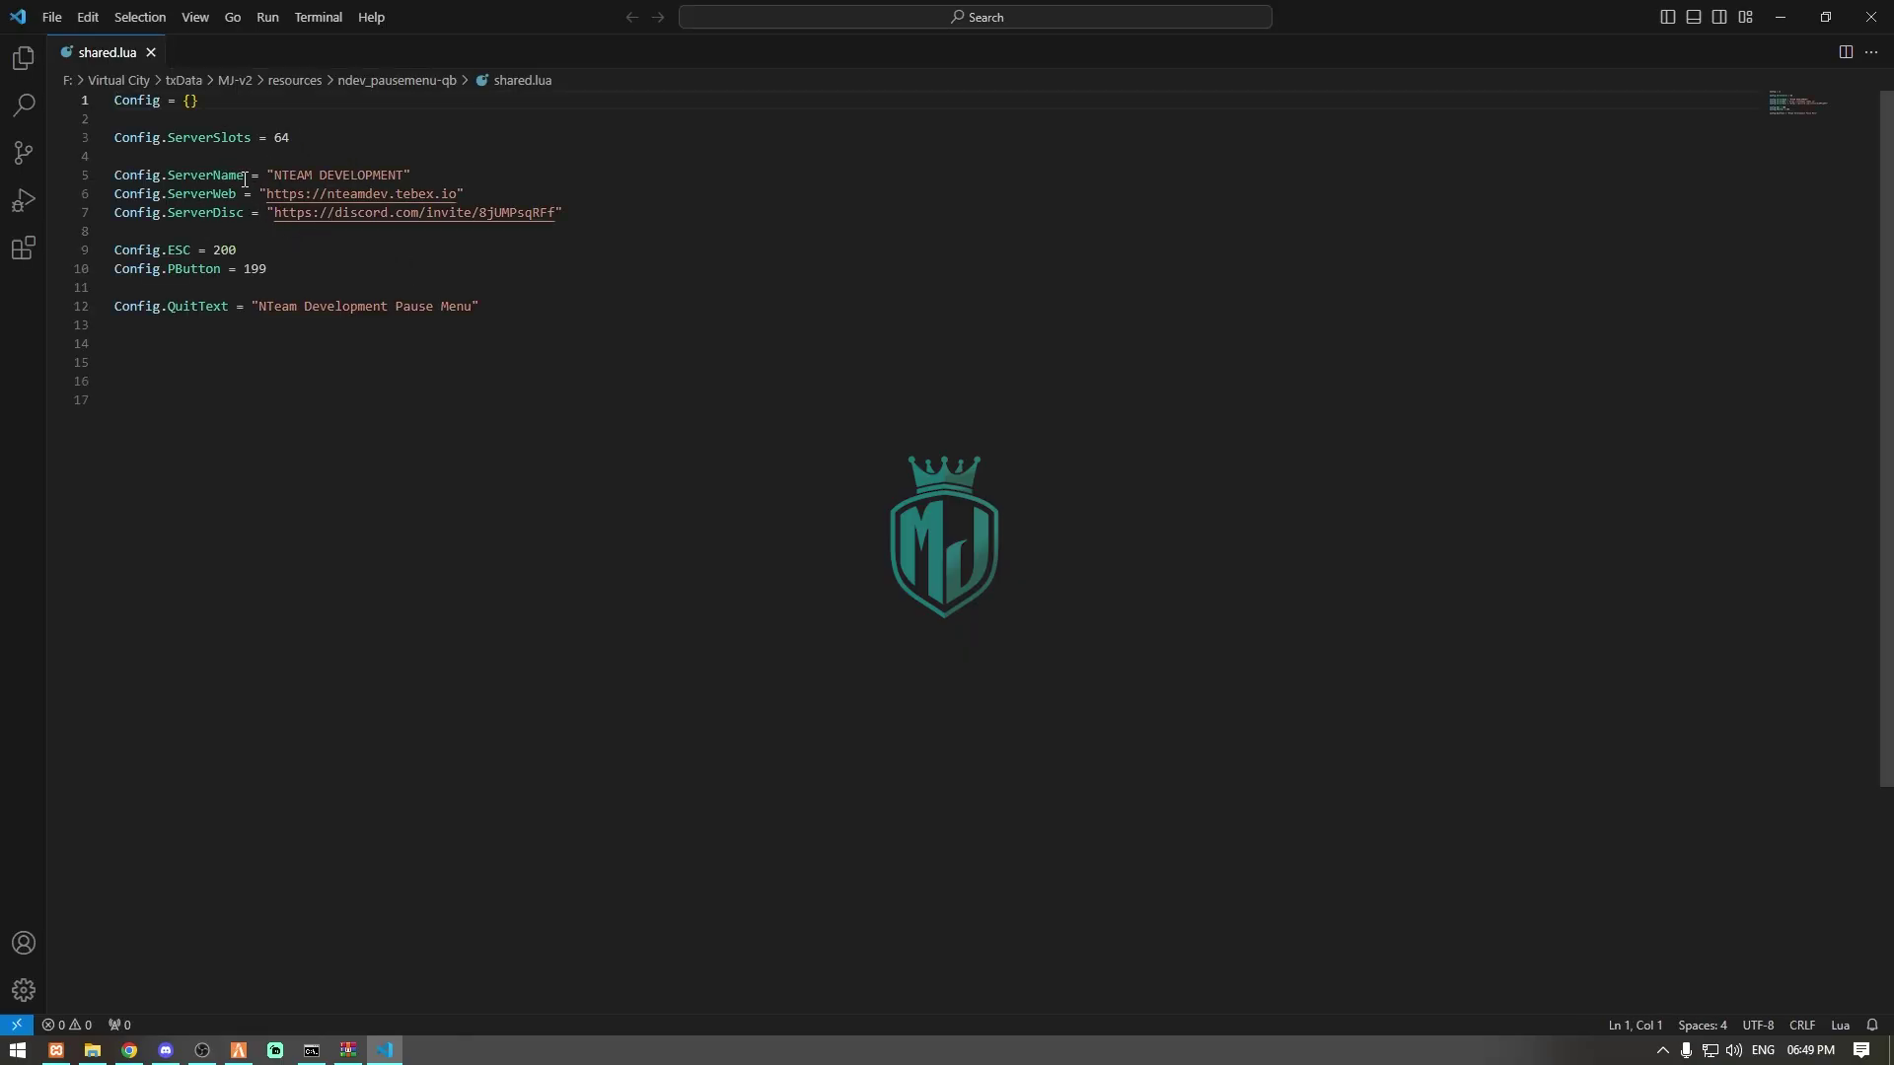
double_click(281, 138)
type("09")
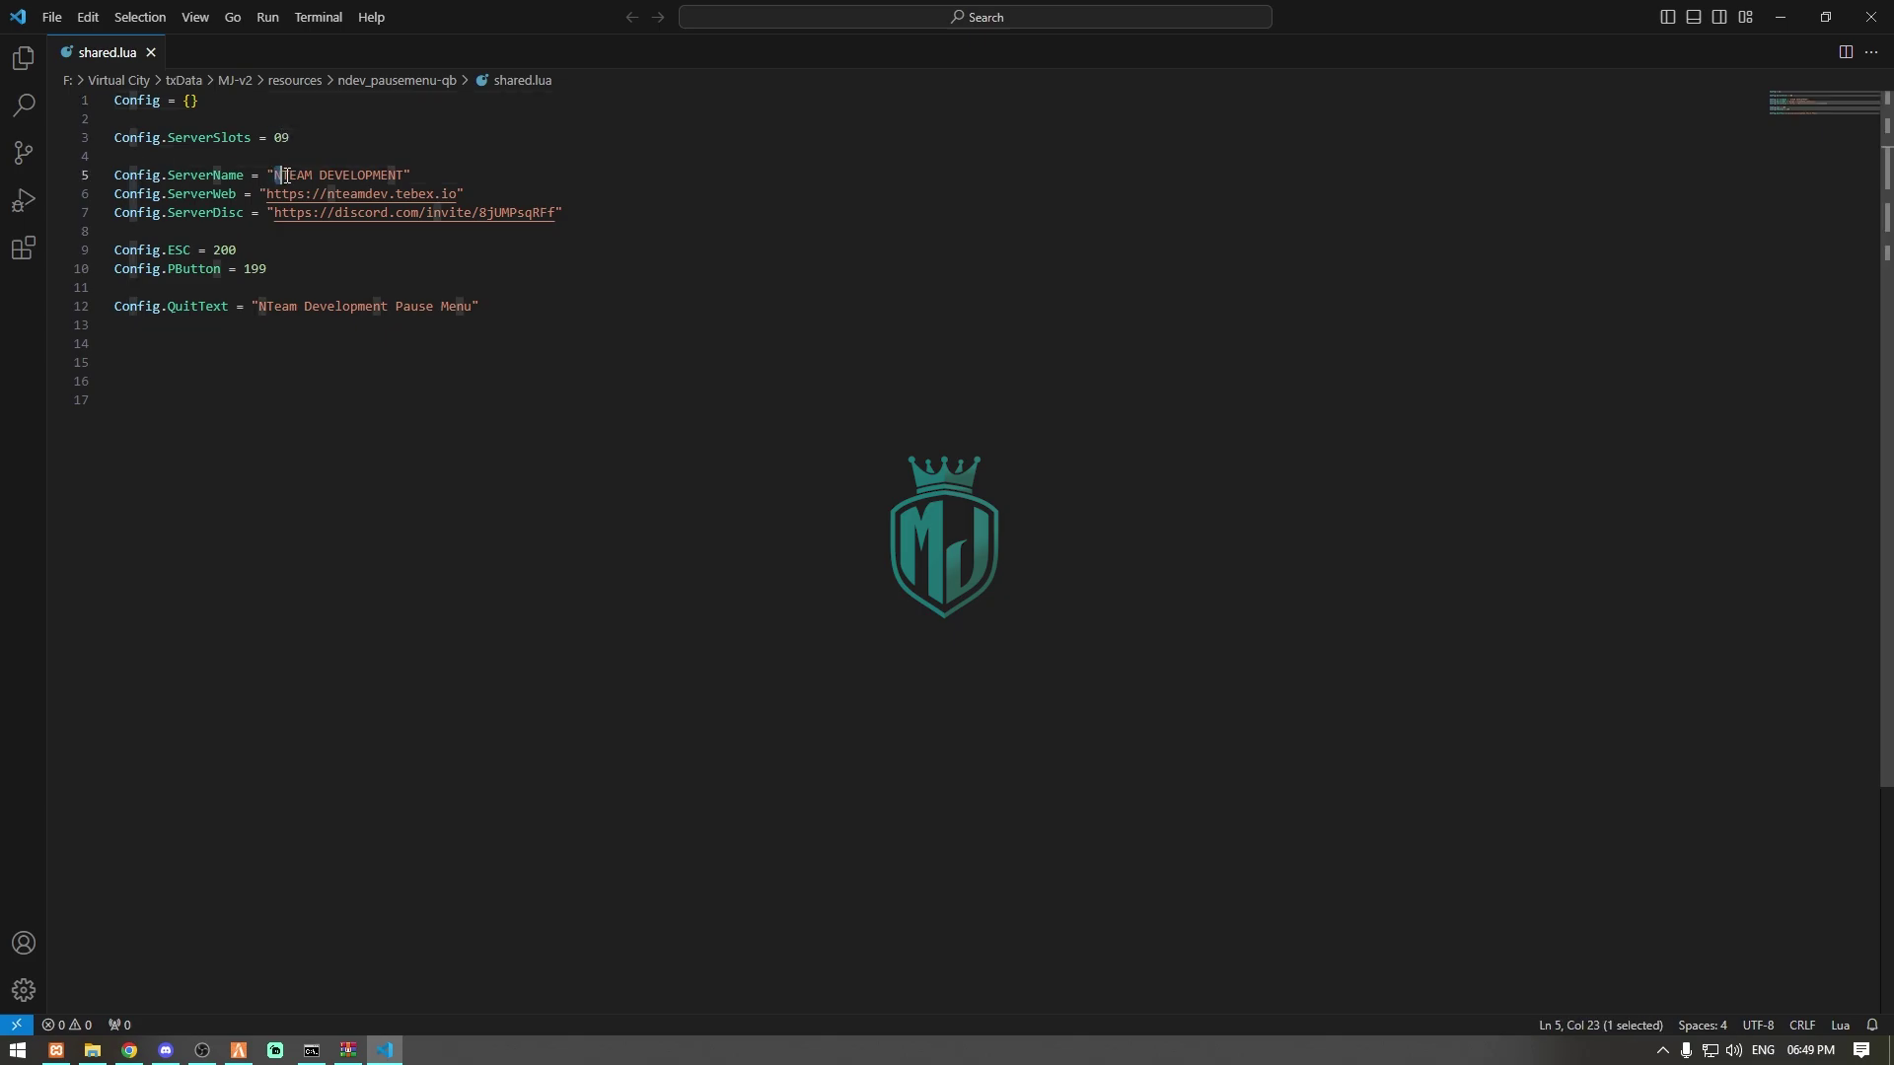
left_click_drag(274, 174, 311, 176)
type("MJ")
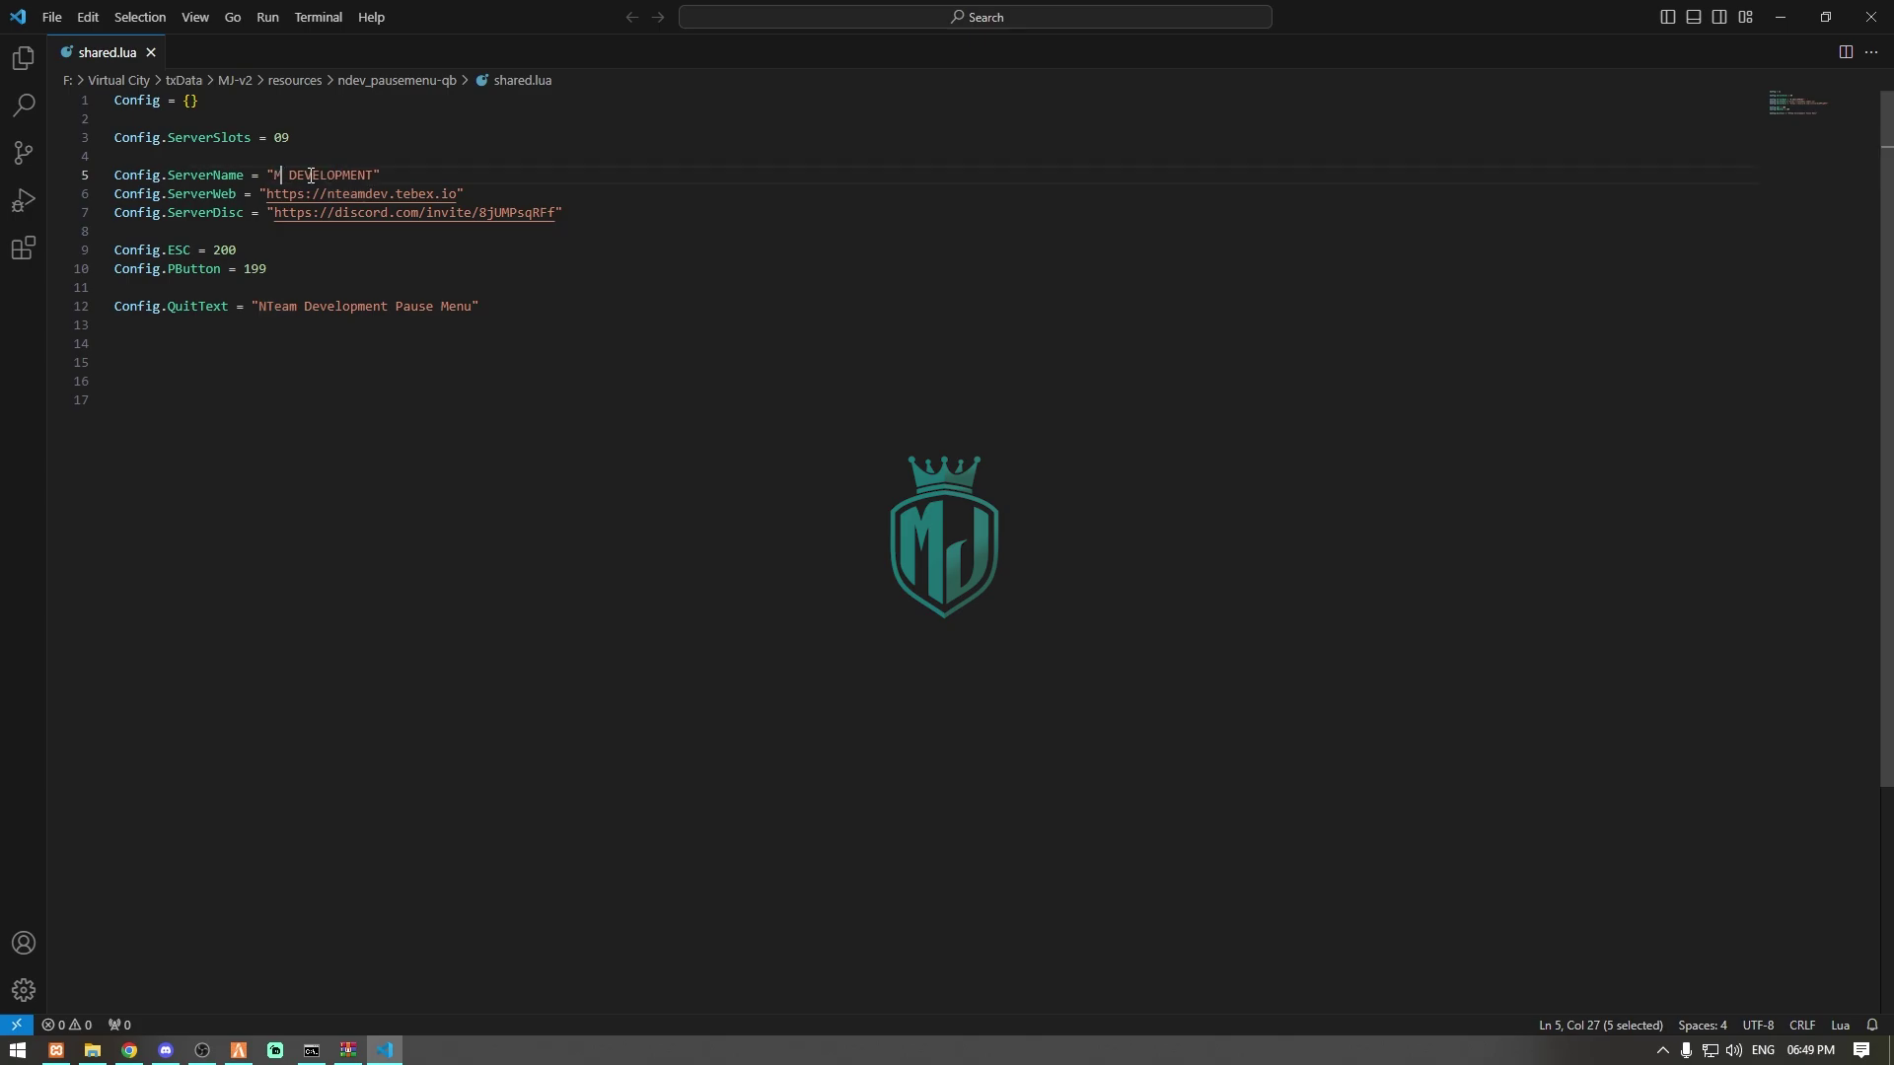
key("Right")
Step: Change the Config.QuitText message to "MJ Development Pause Menu"
left_click(261, 306)
left_click_drag(261, 306, 294, 307)
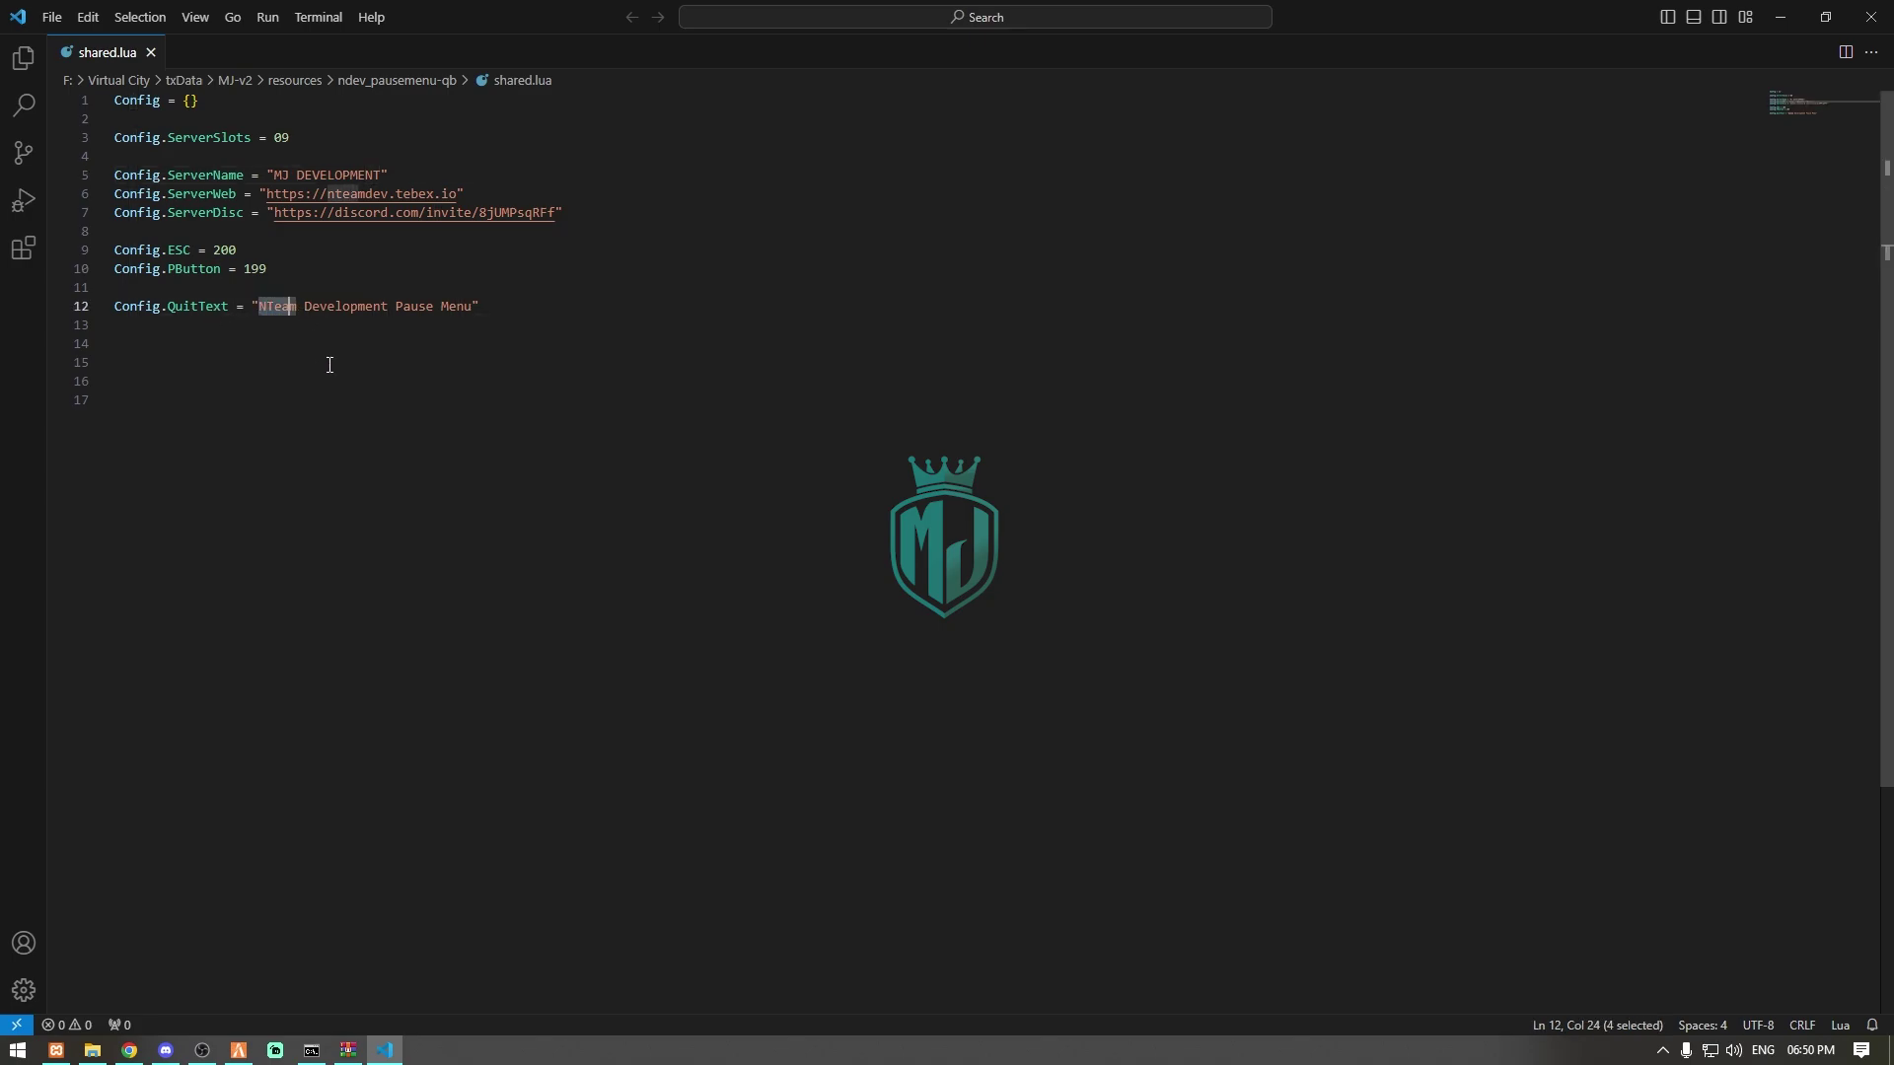
type("MJ")
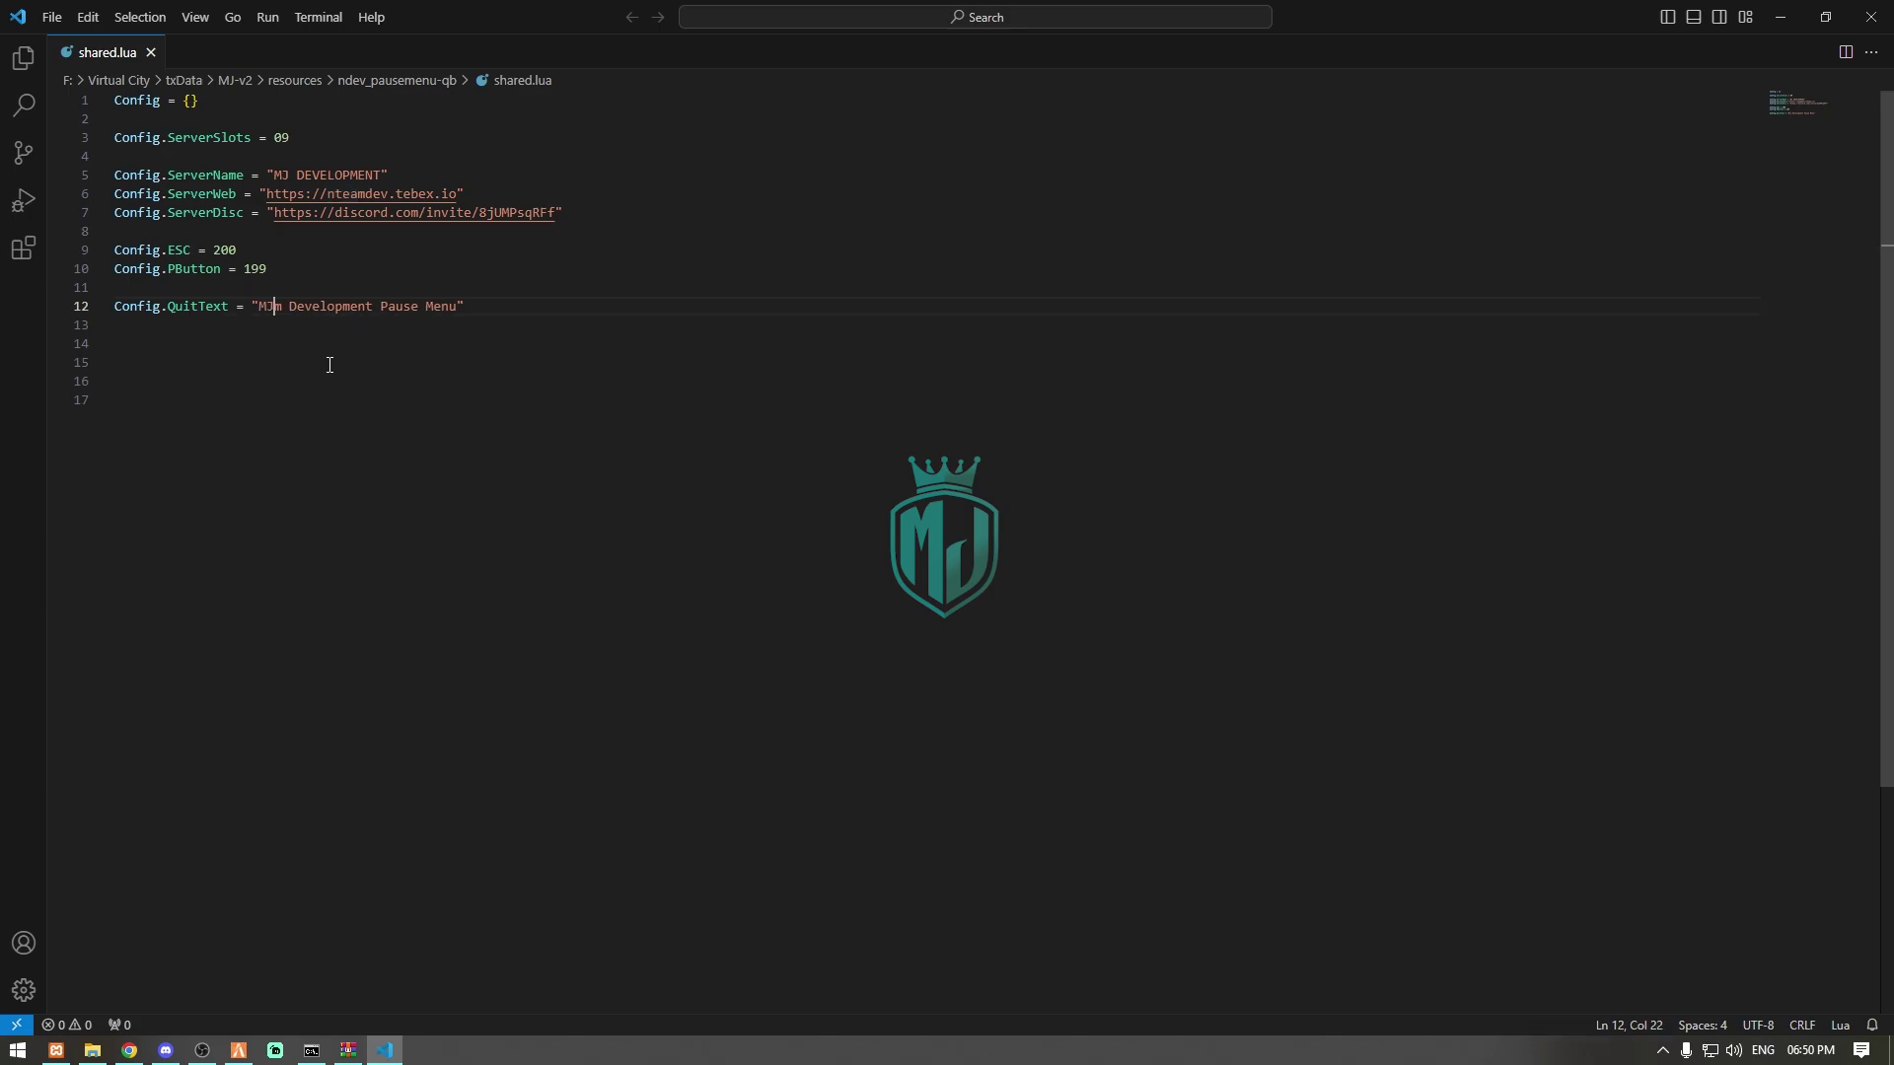
key("Up")
key("Up")
key("Down")
key("Down")
key("Right")
key("BackSpace")
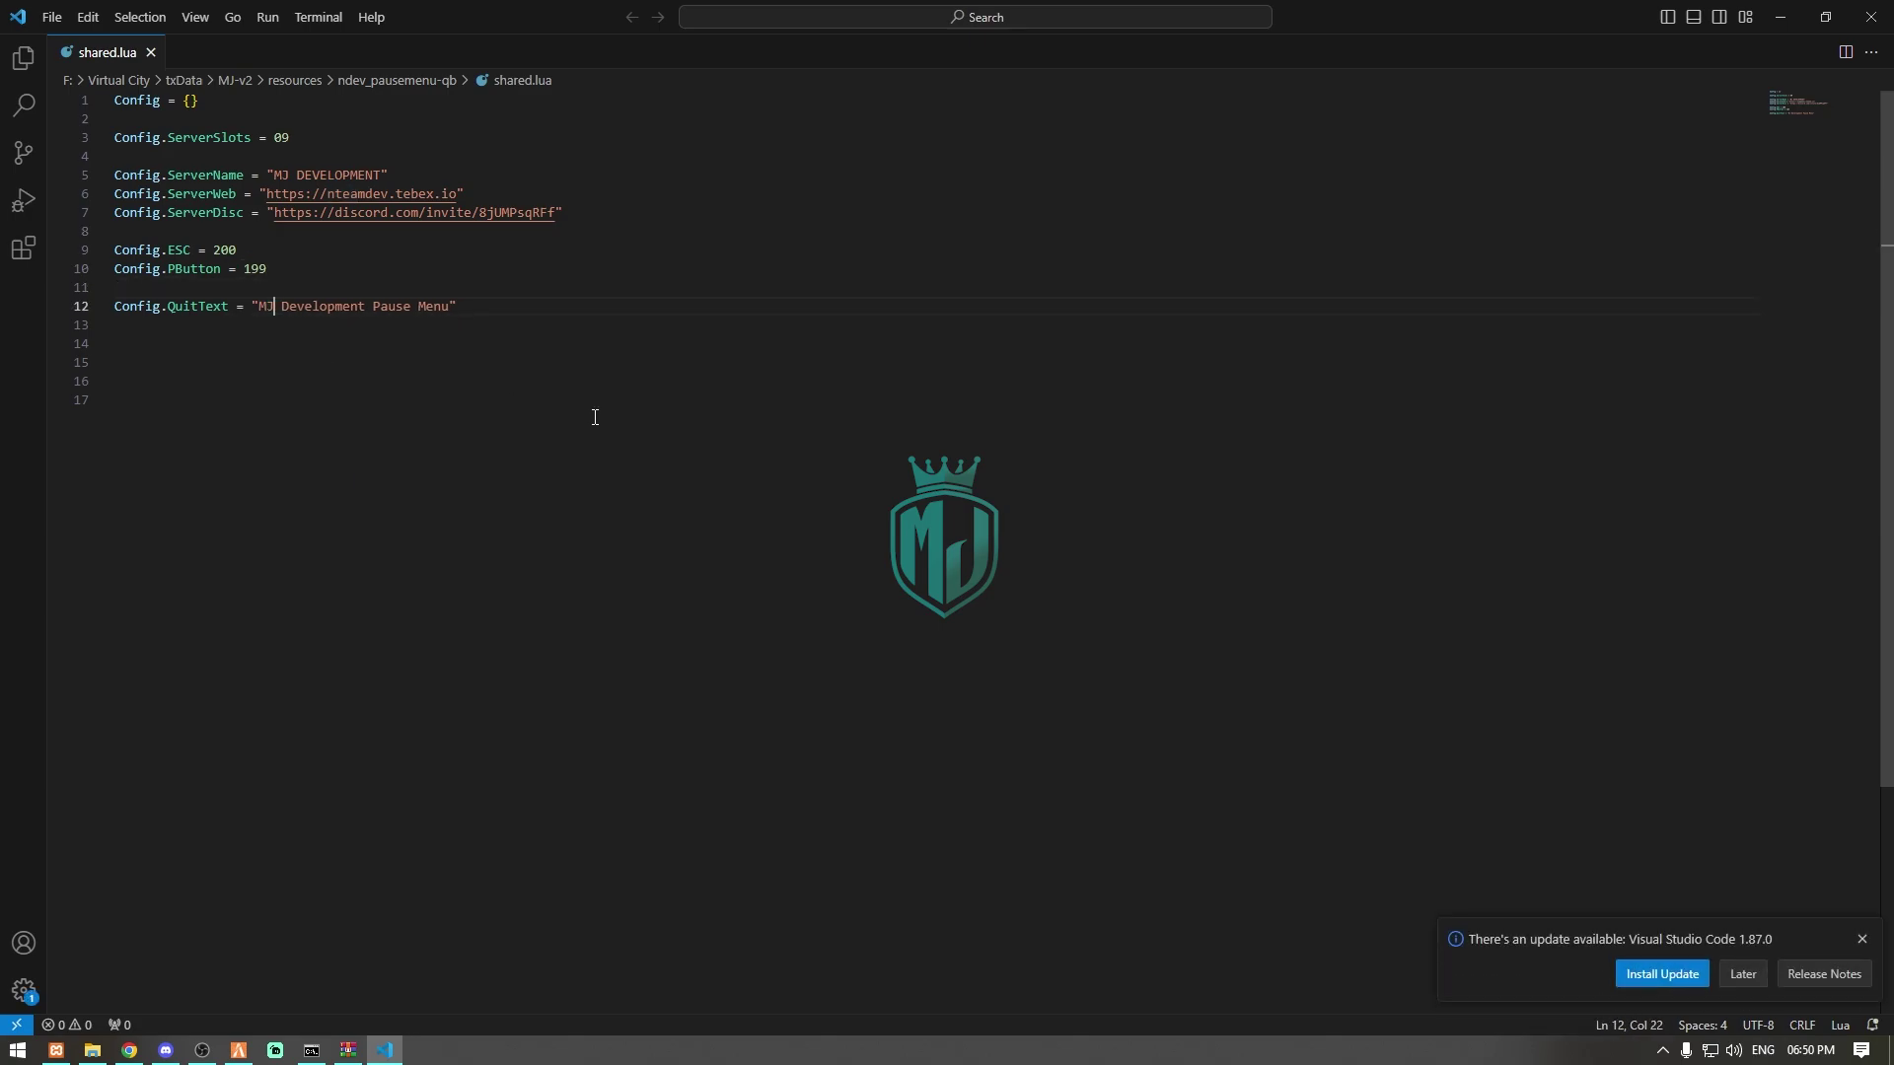
left_click(595, 417)
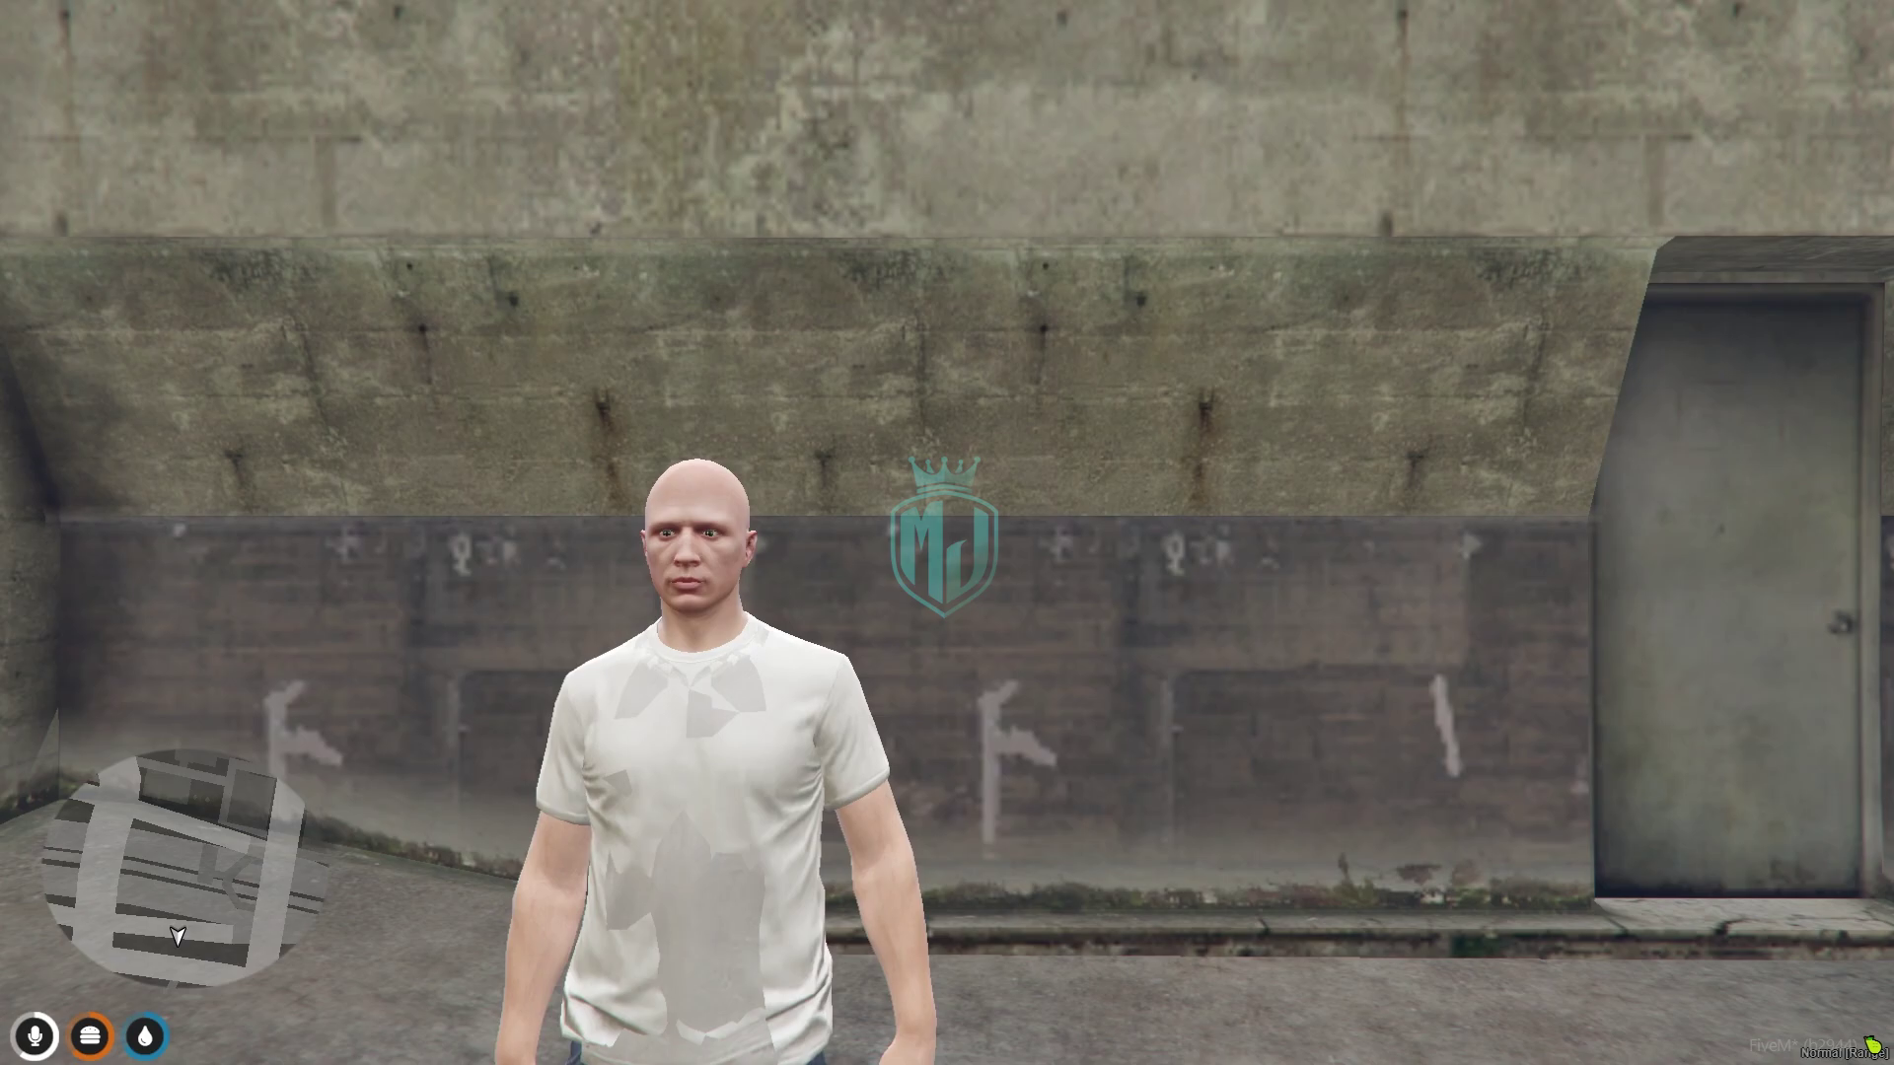
Step: Switch to FiveM and run the console commands "refresh" and "ensure ndev_pausemenu-qb" to load the new resource
key("super")
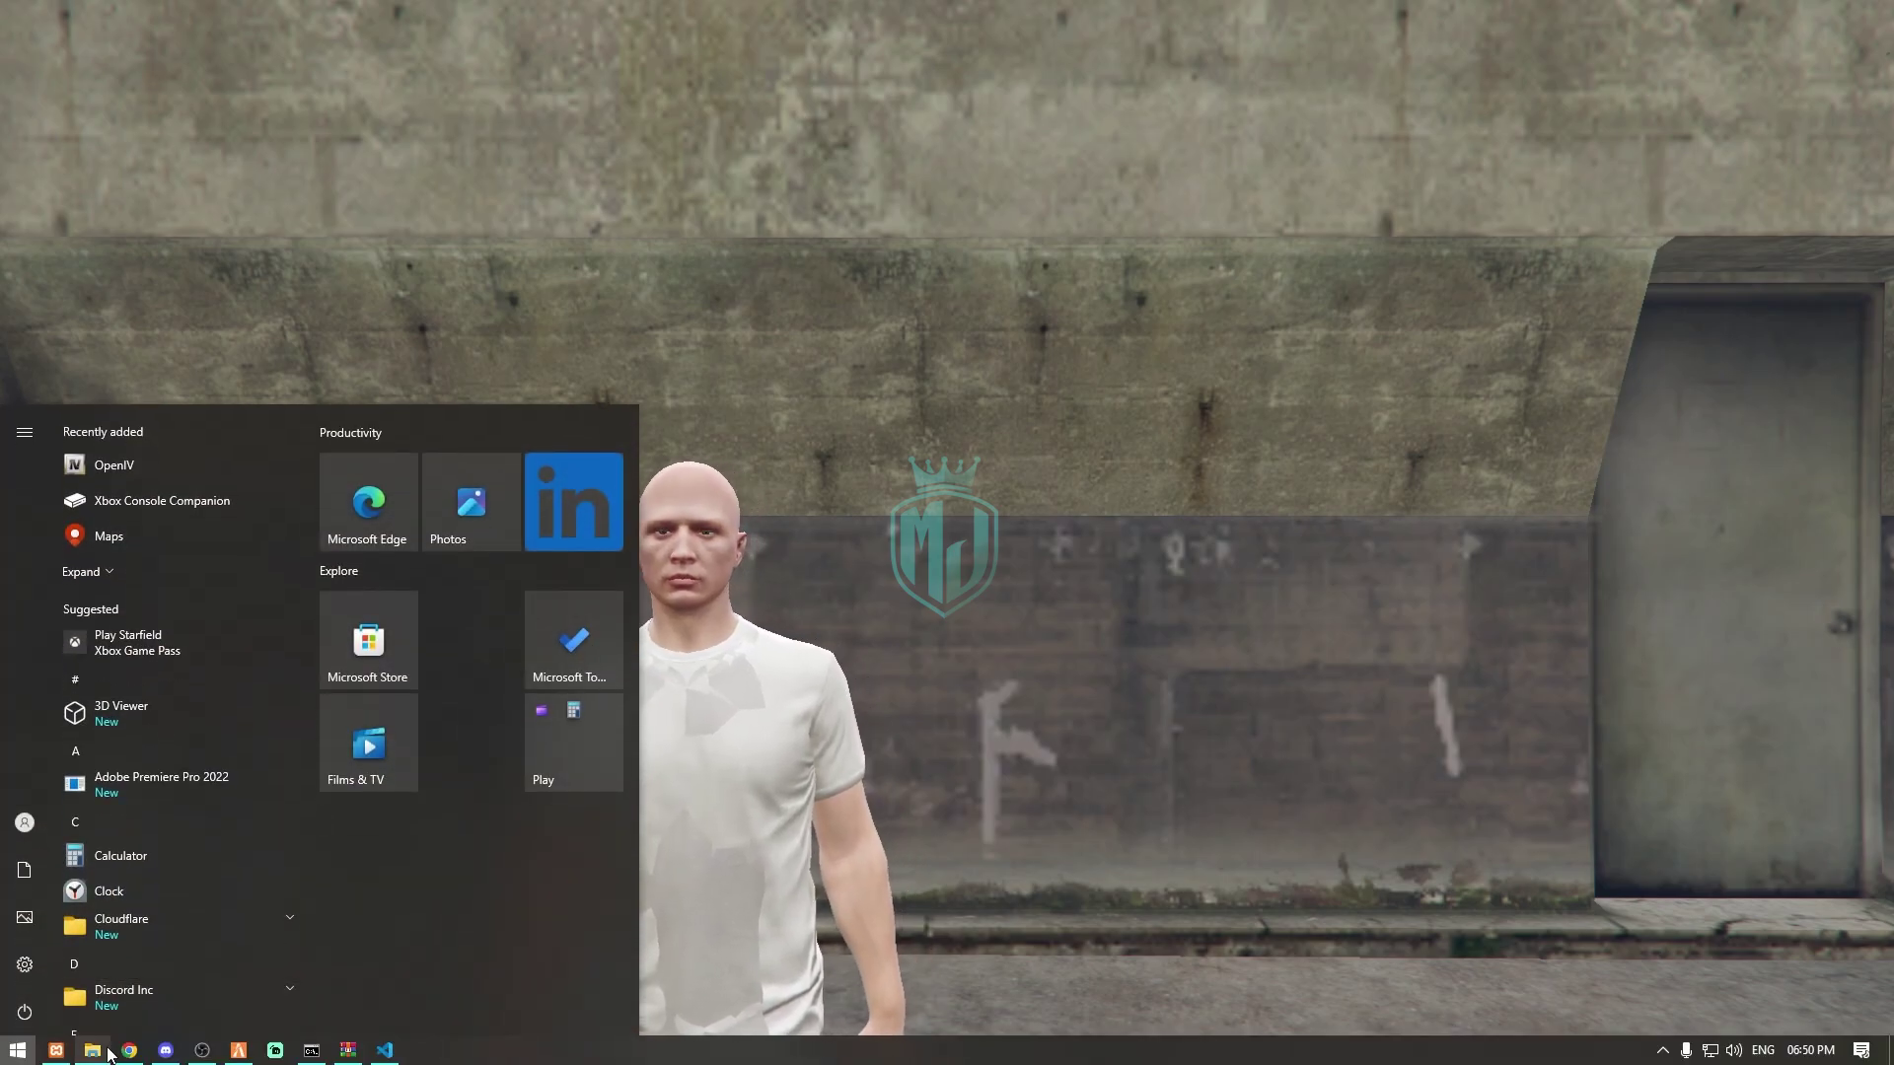
left_click(92, 1050)
left_click(239, 1051)
key("F8")
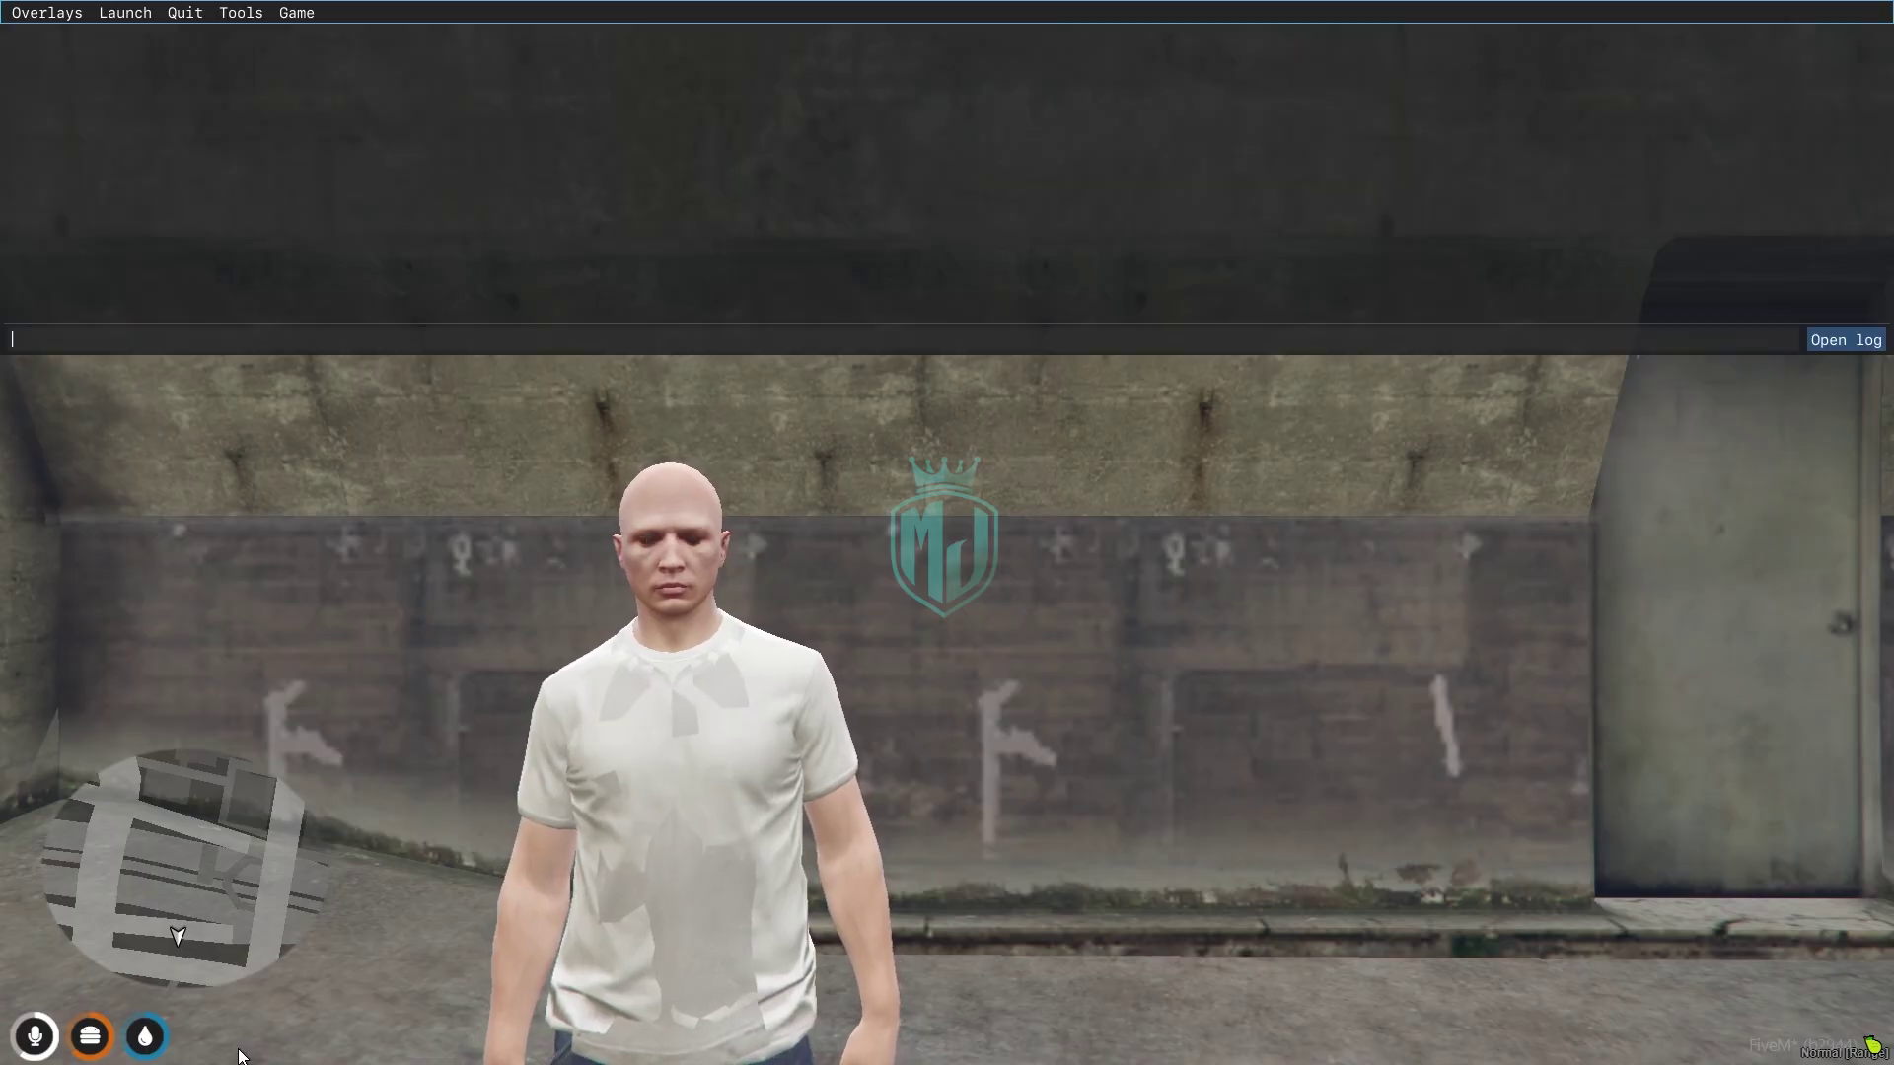
type("refresh")
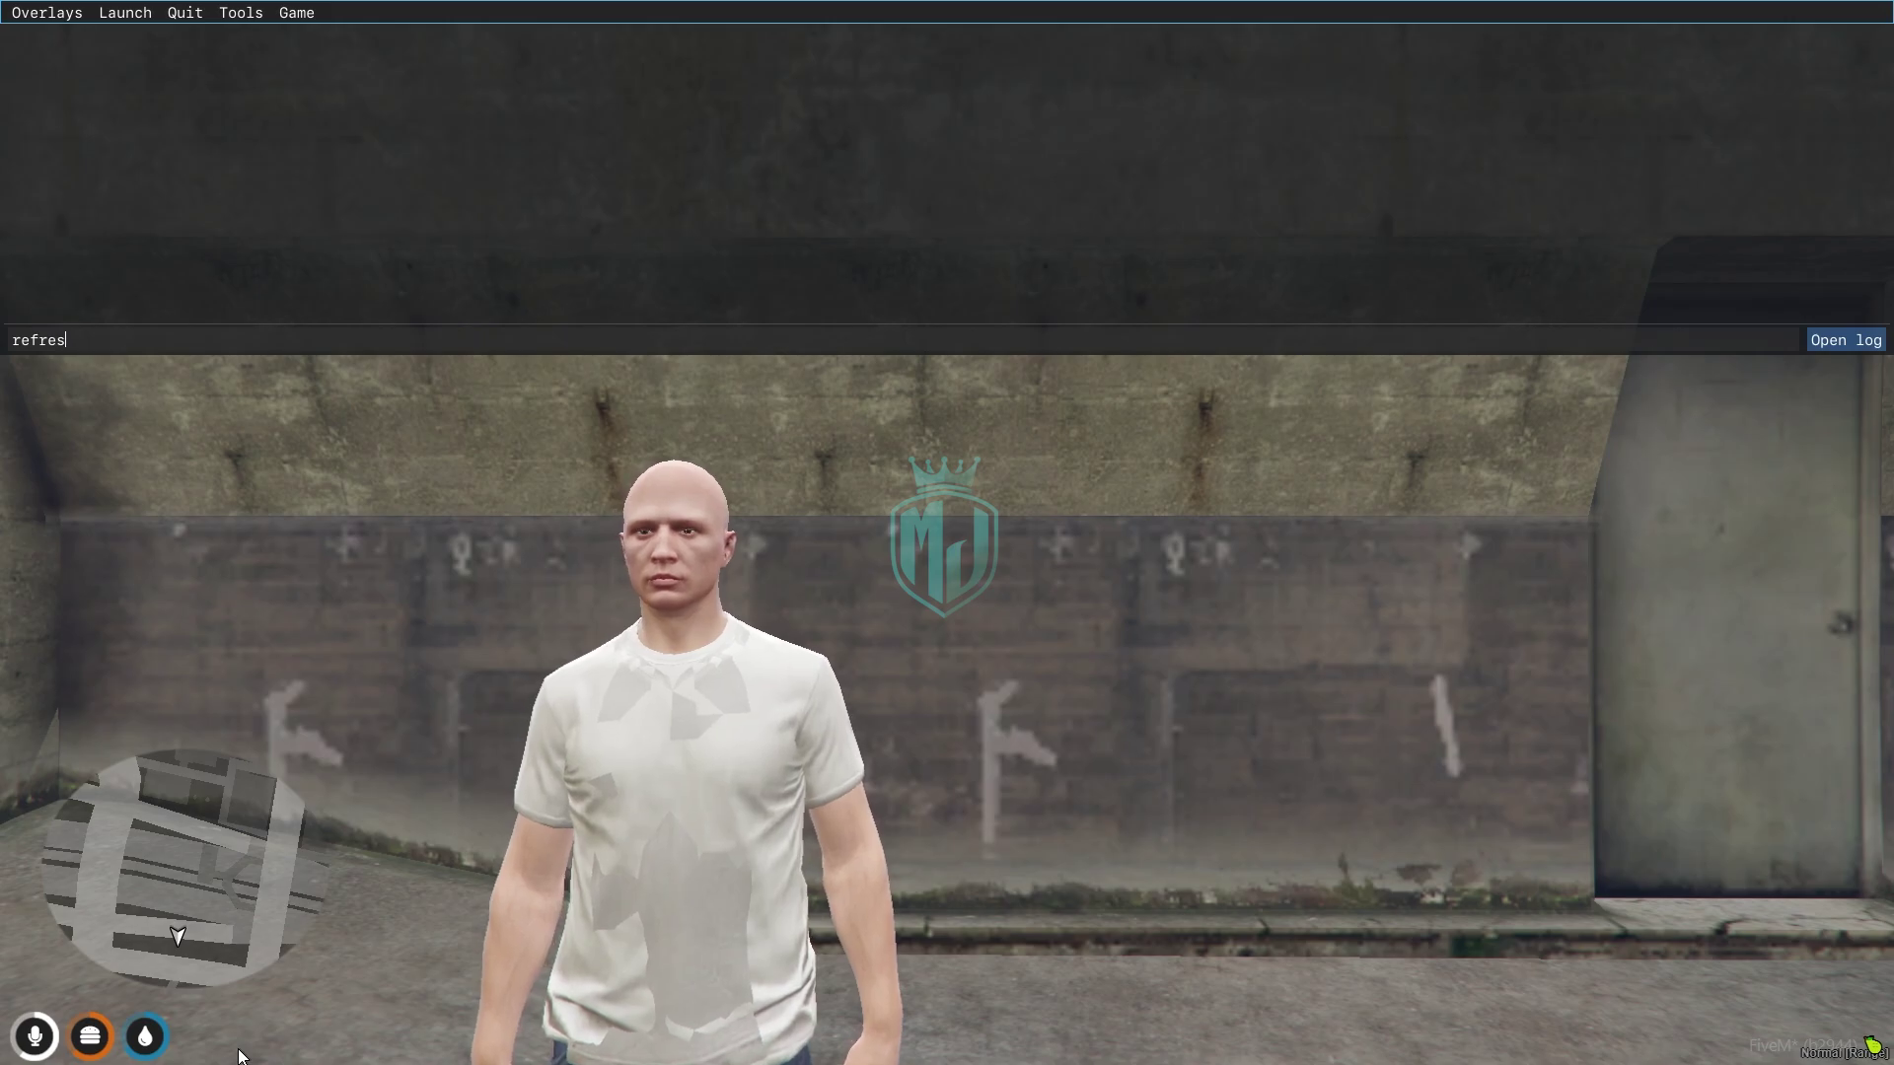
key("Return")
type("ensure ndev_pausemenu-qb")
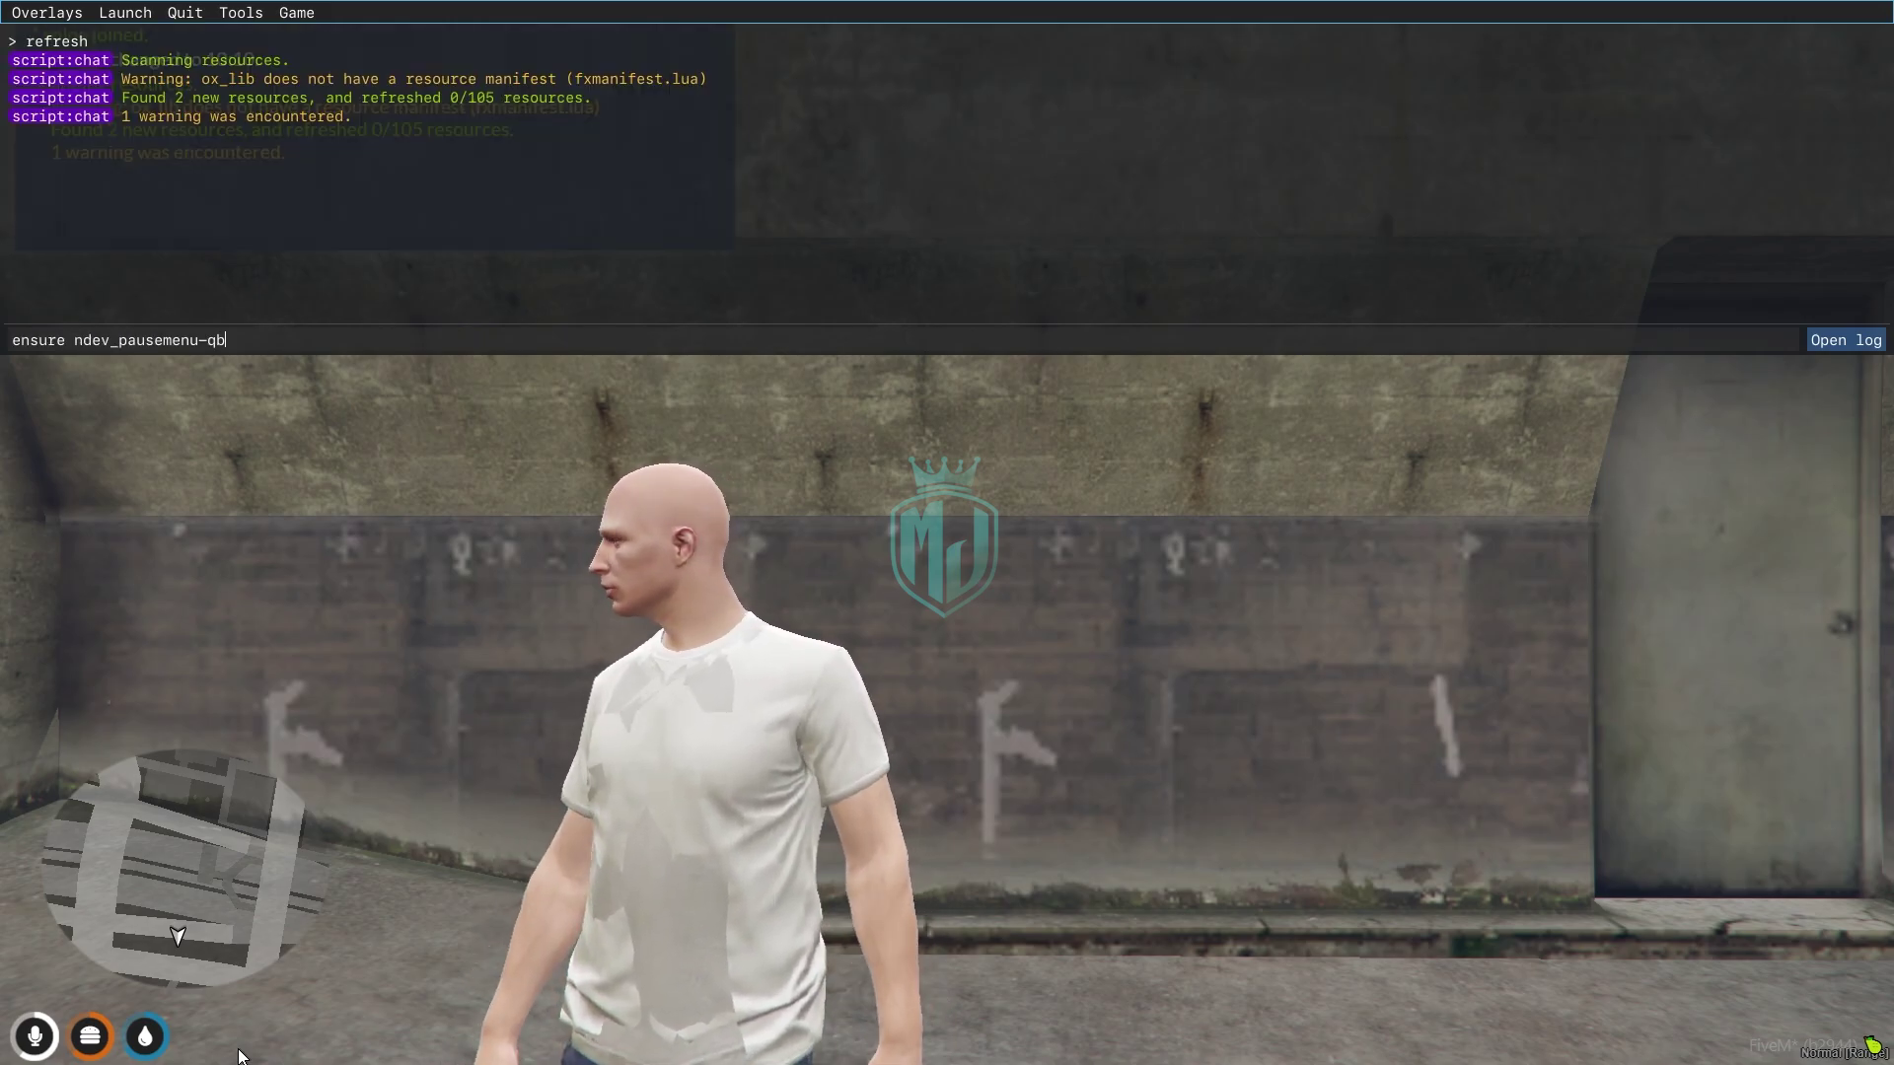
key("Return")
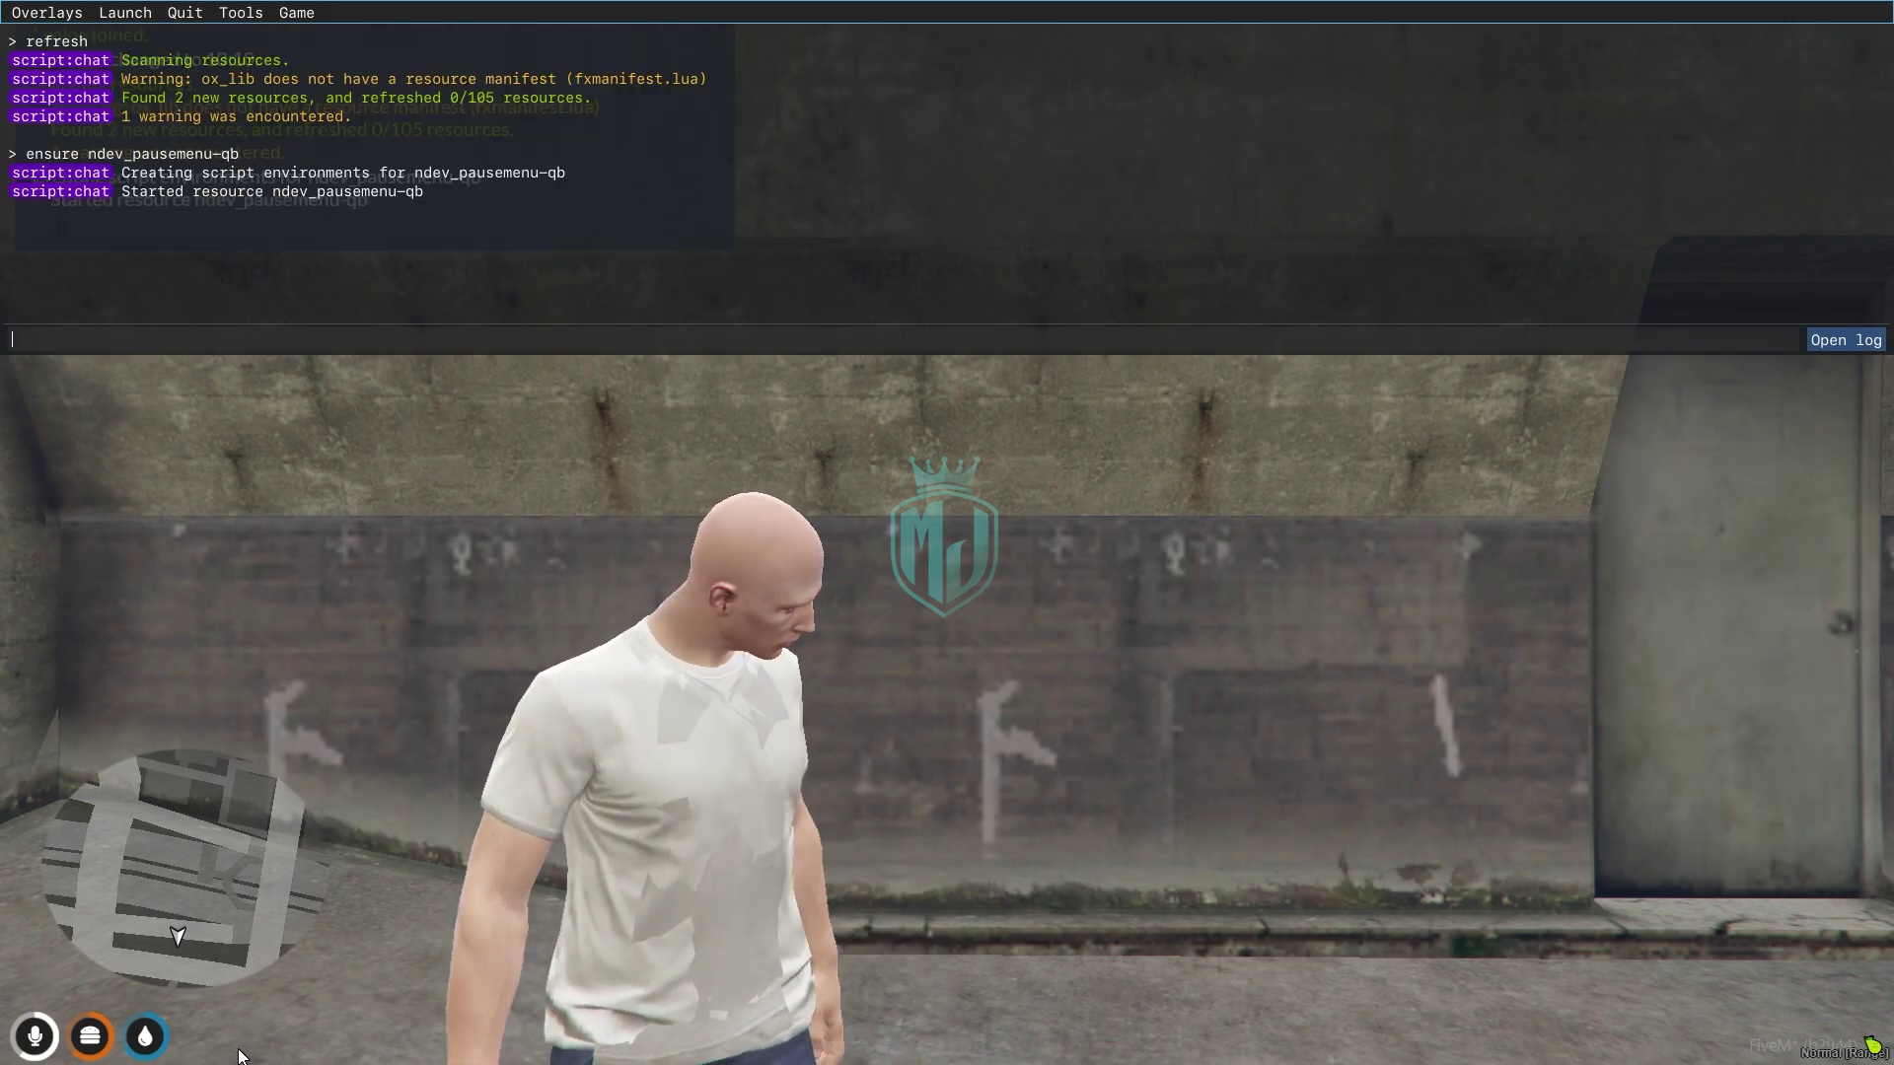
key("F8")
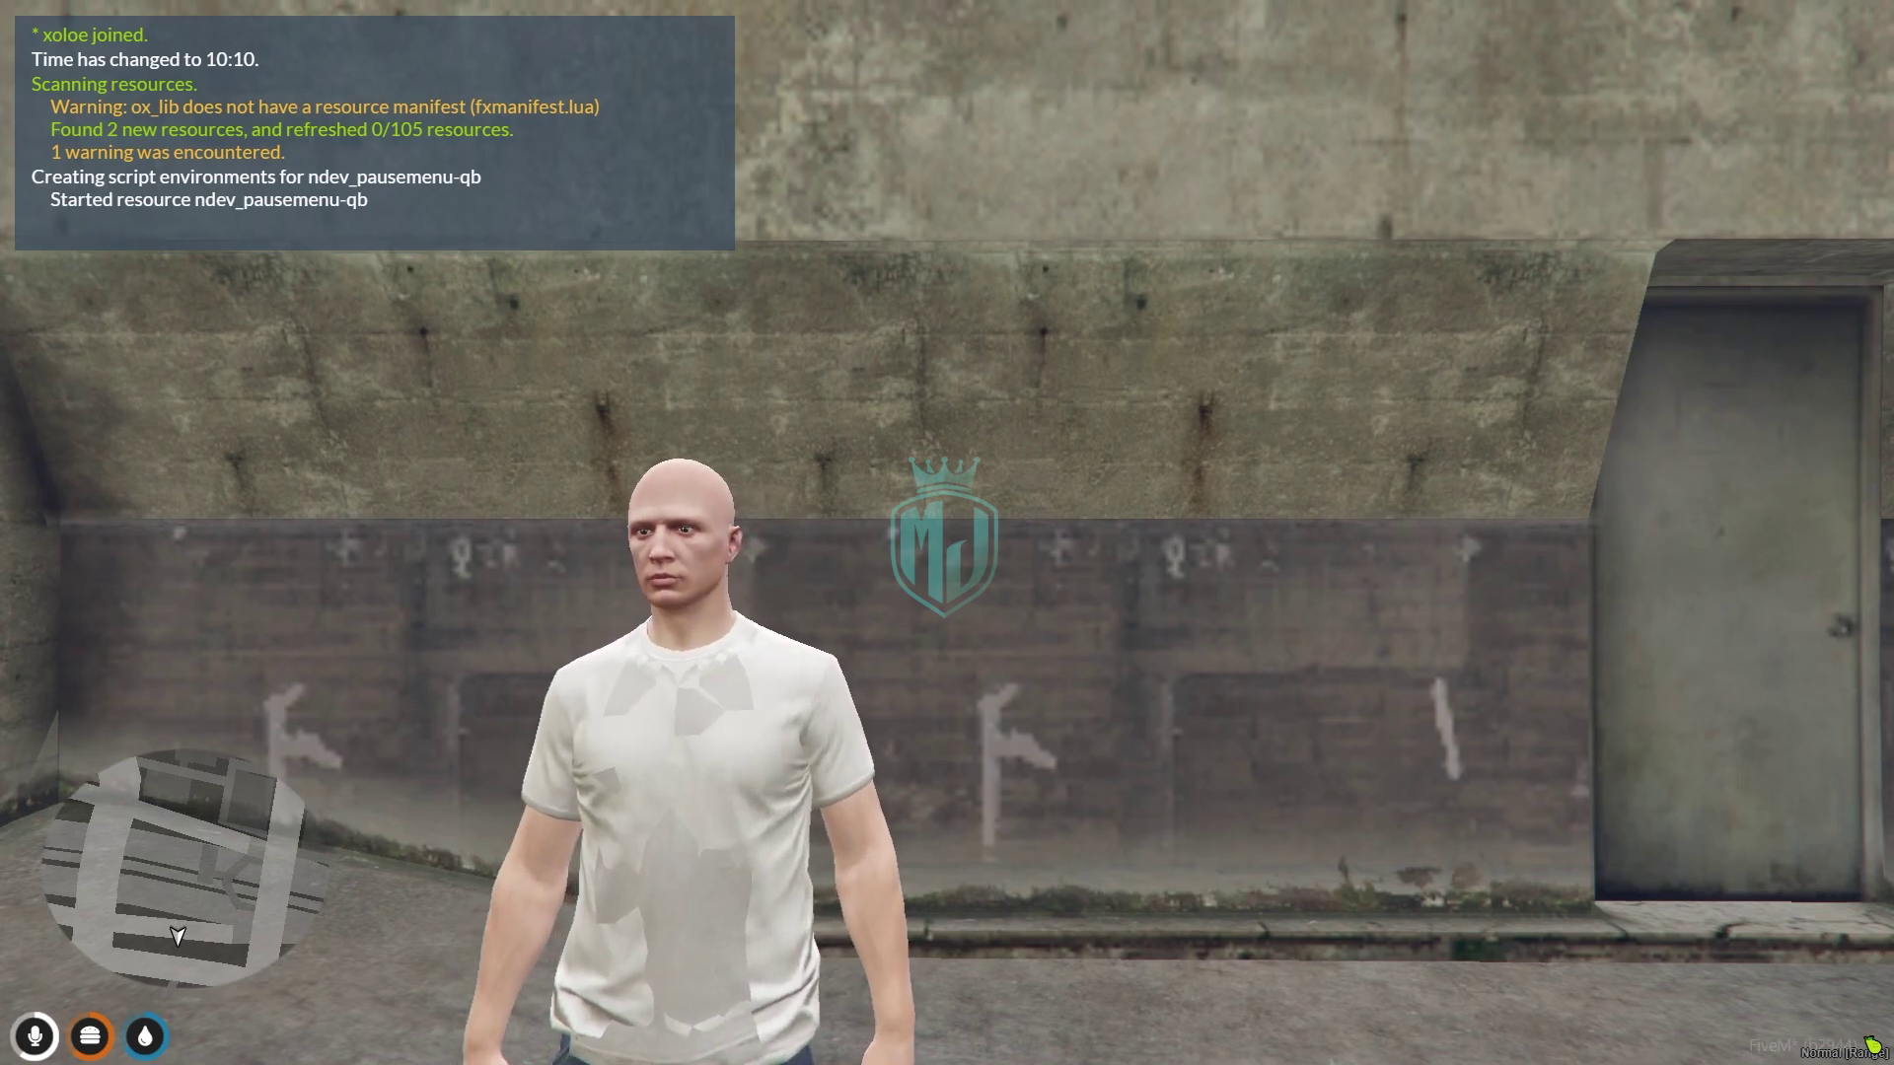
Step: Bring up the in-game pause menu and check its server title and the player details in the header
key("Escape")
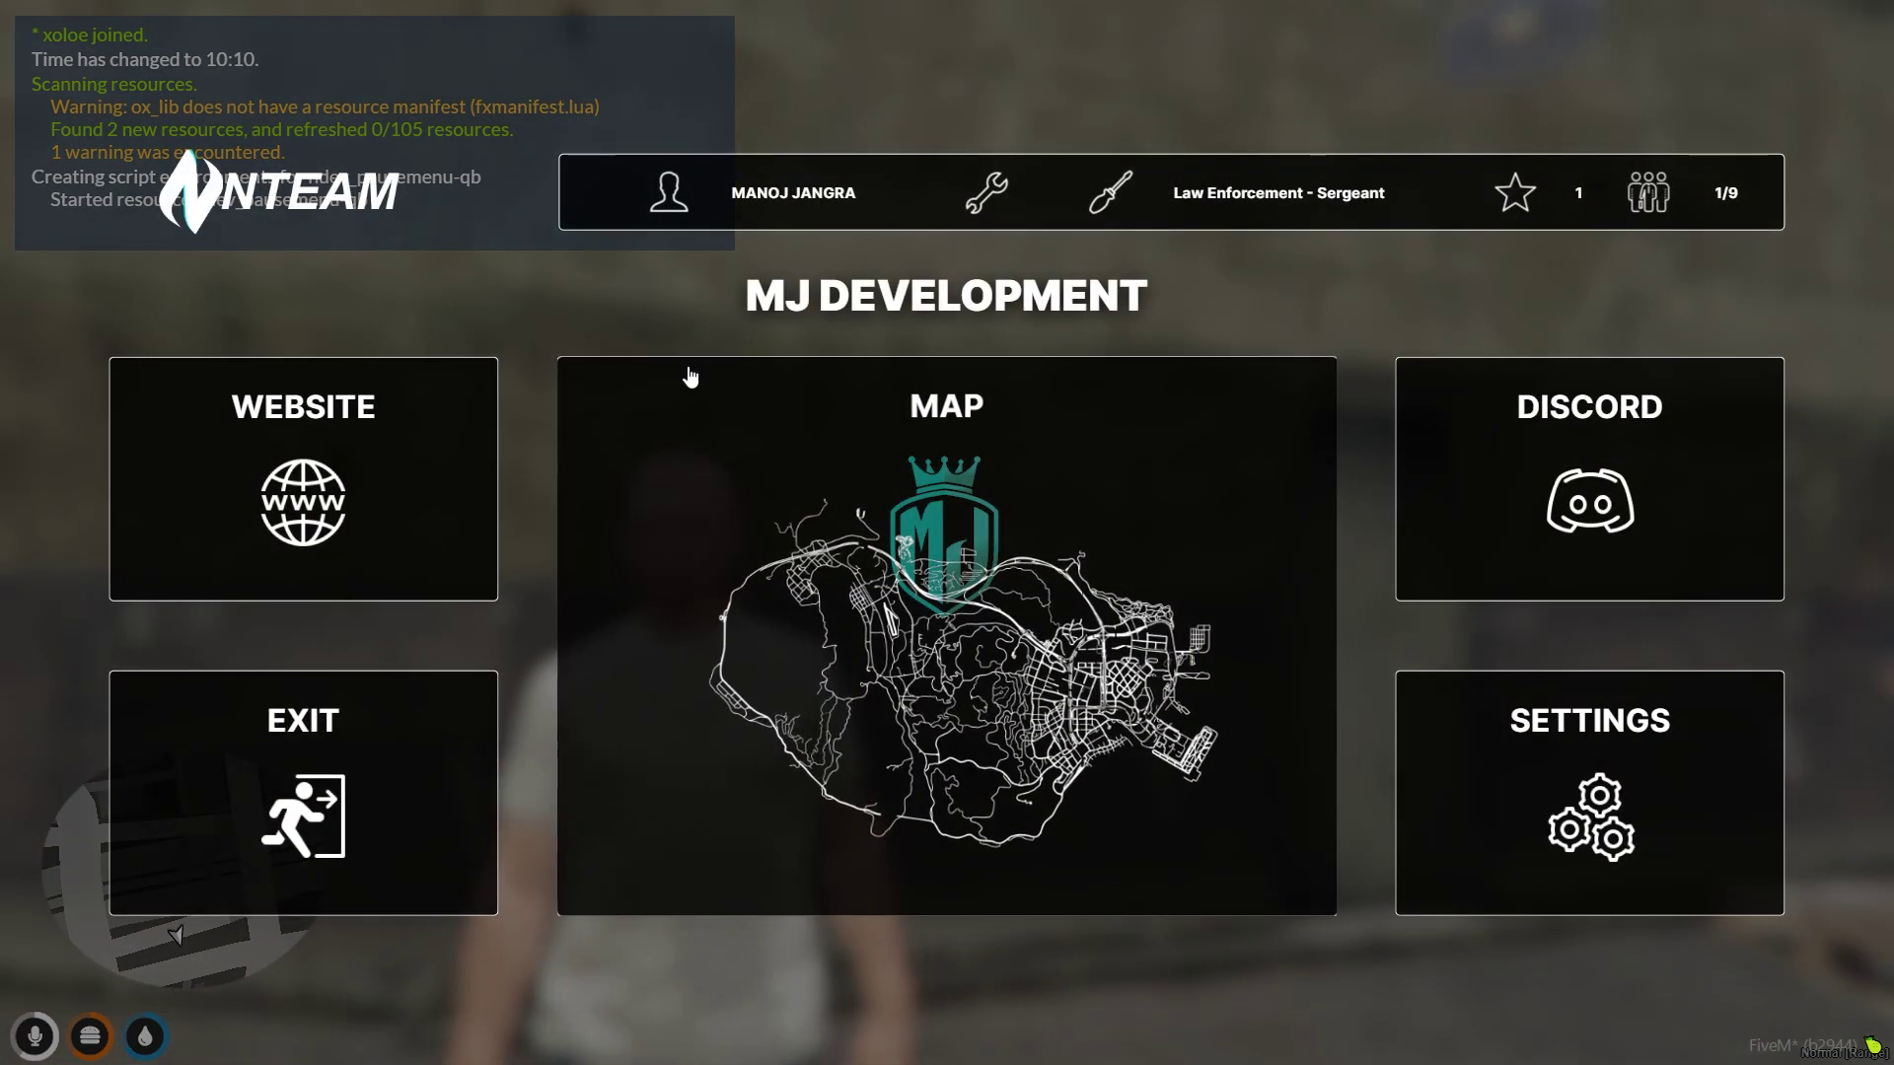
left_click_drag(747, 296, 1208, 304)
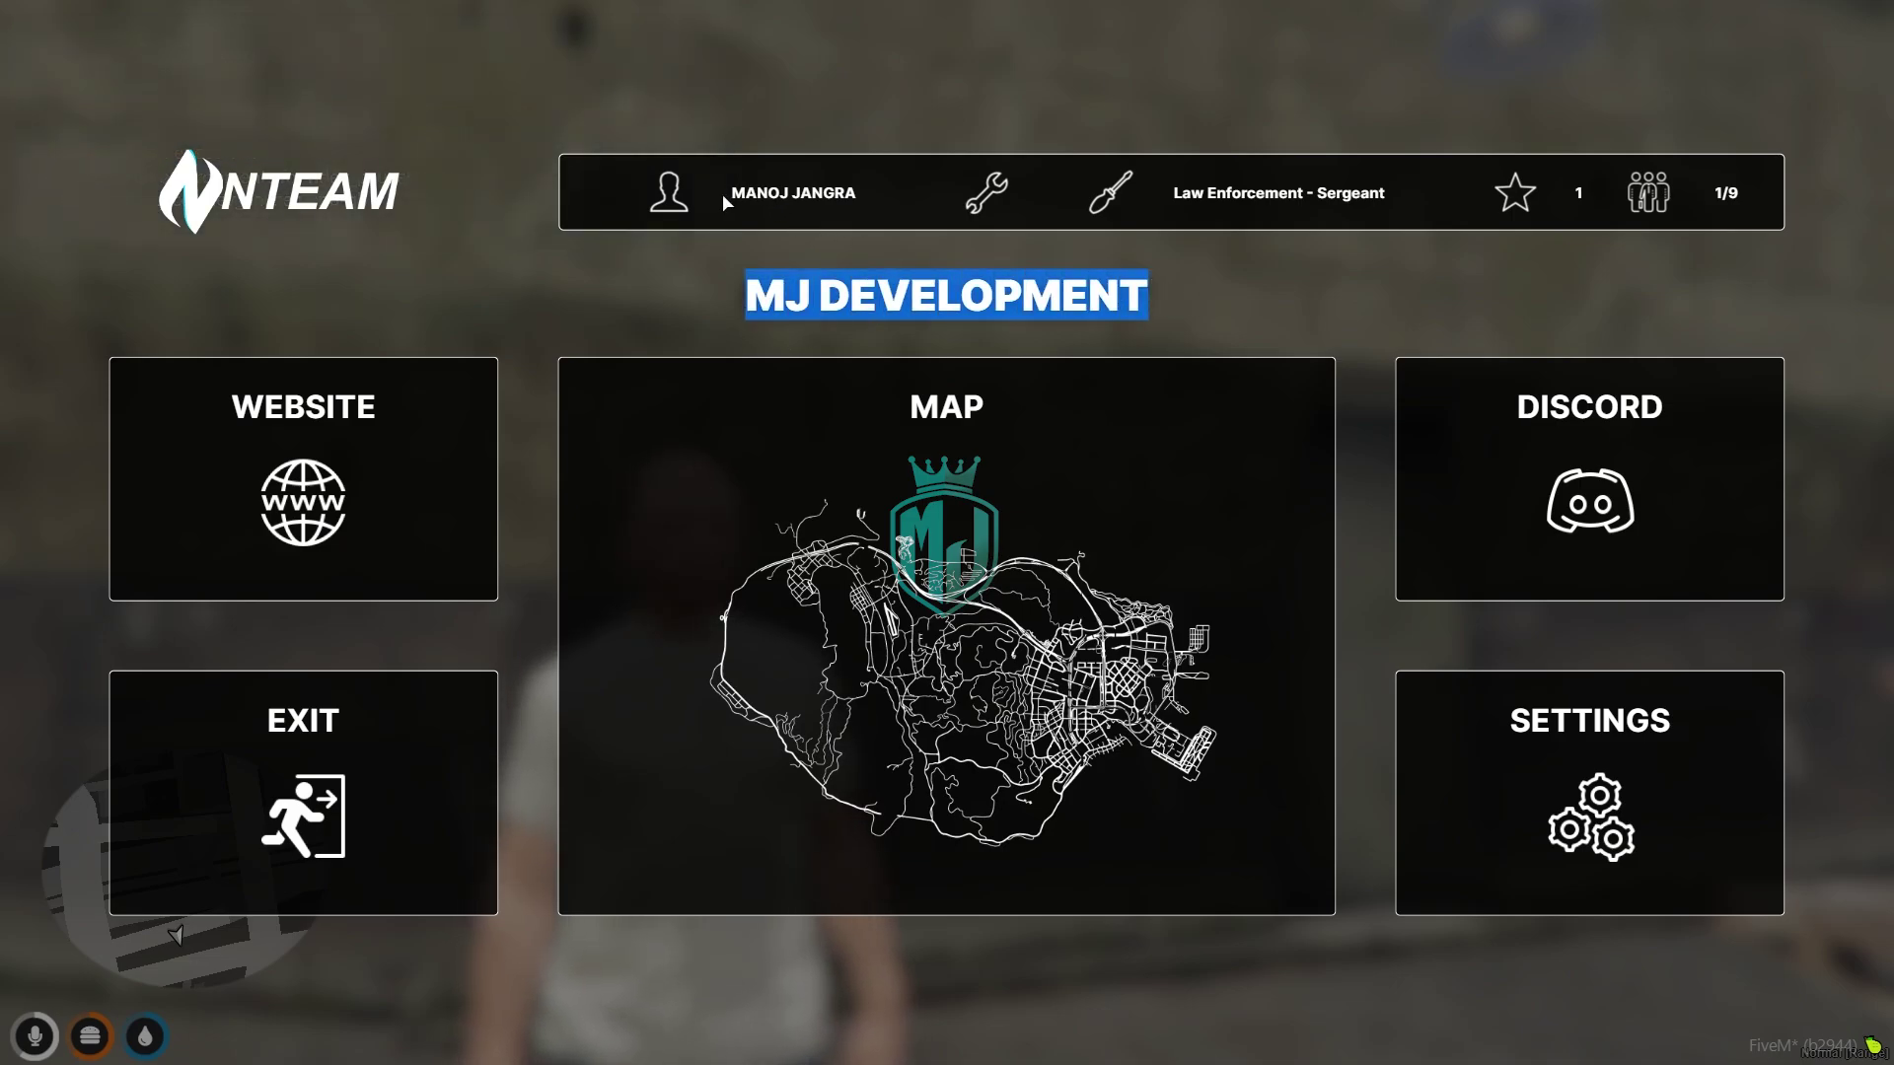
left_click_drag(731, 193, 866, 196)
left_click(831, 192)
double_click(831, 193)
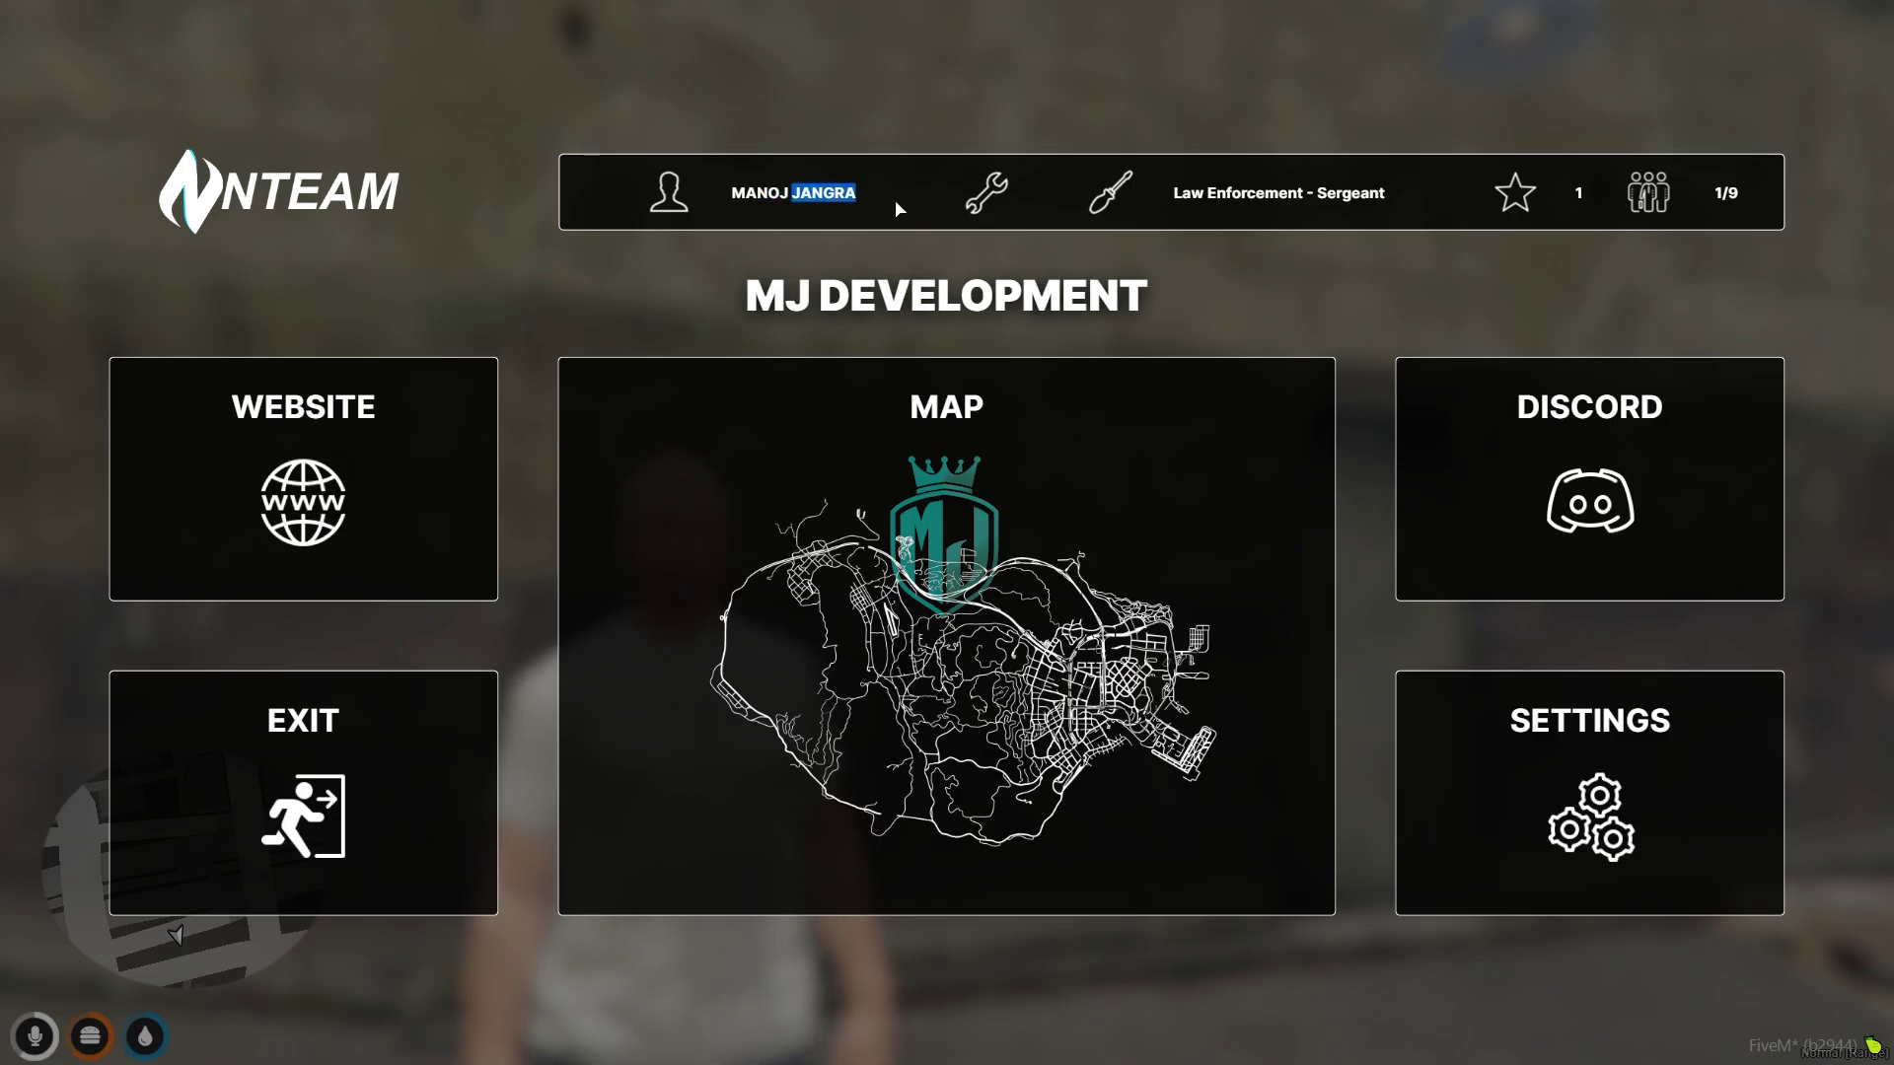
left_click(647, 185)
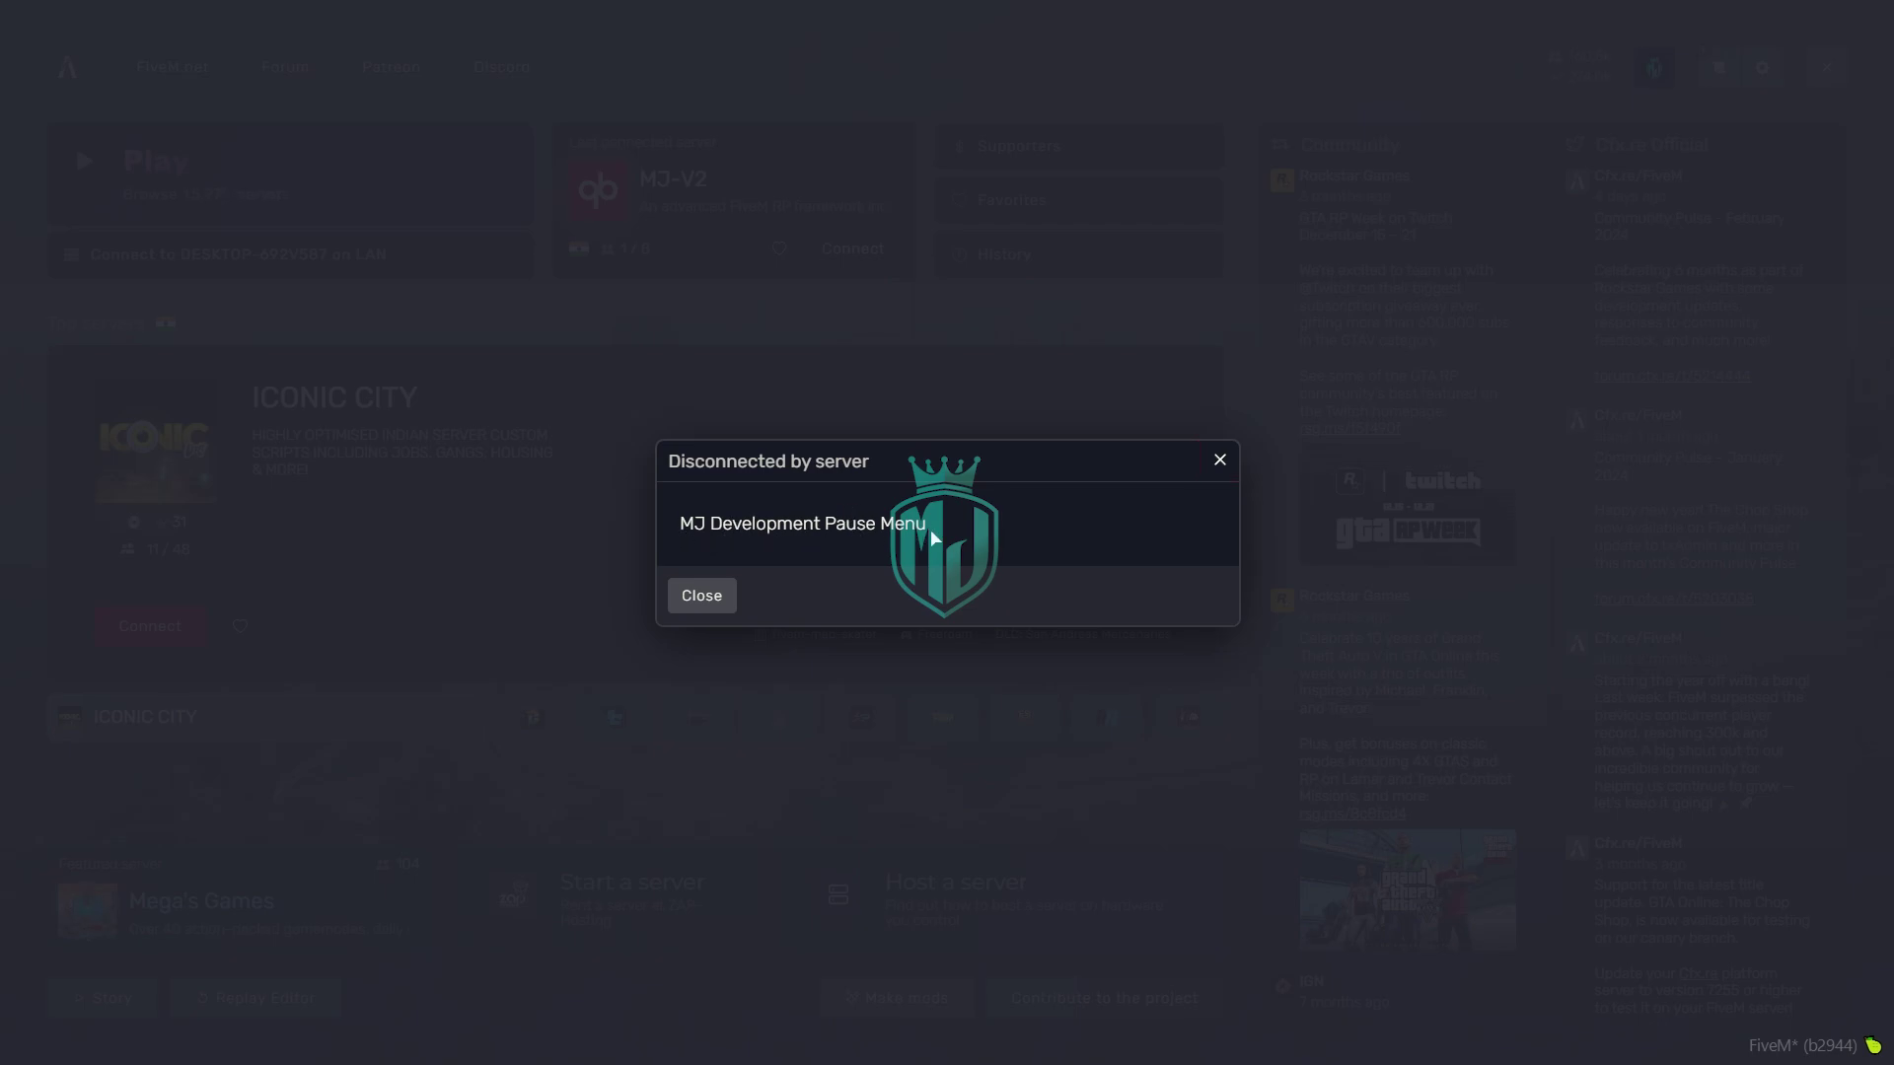
Step: Review the quit message in shared.lua in Visual Studio Code and return to the Pause Menu package page in Chrome
key("super")
left_click(384, 1049)
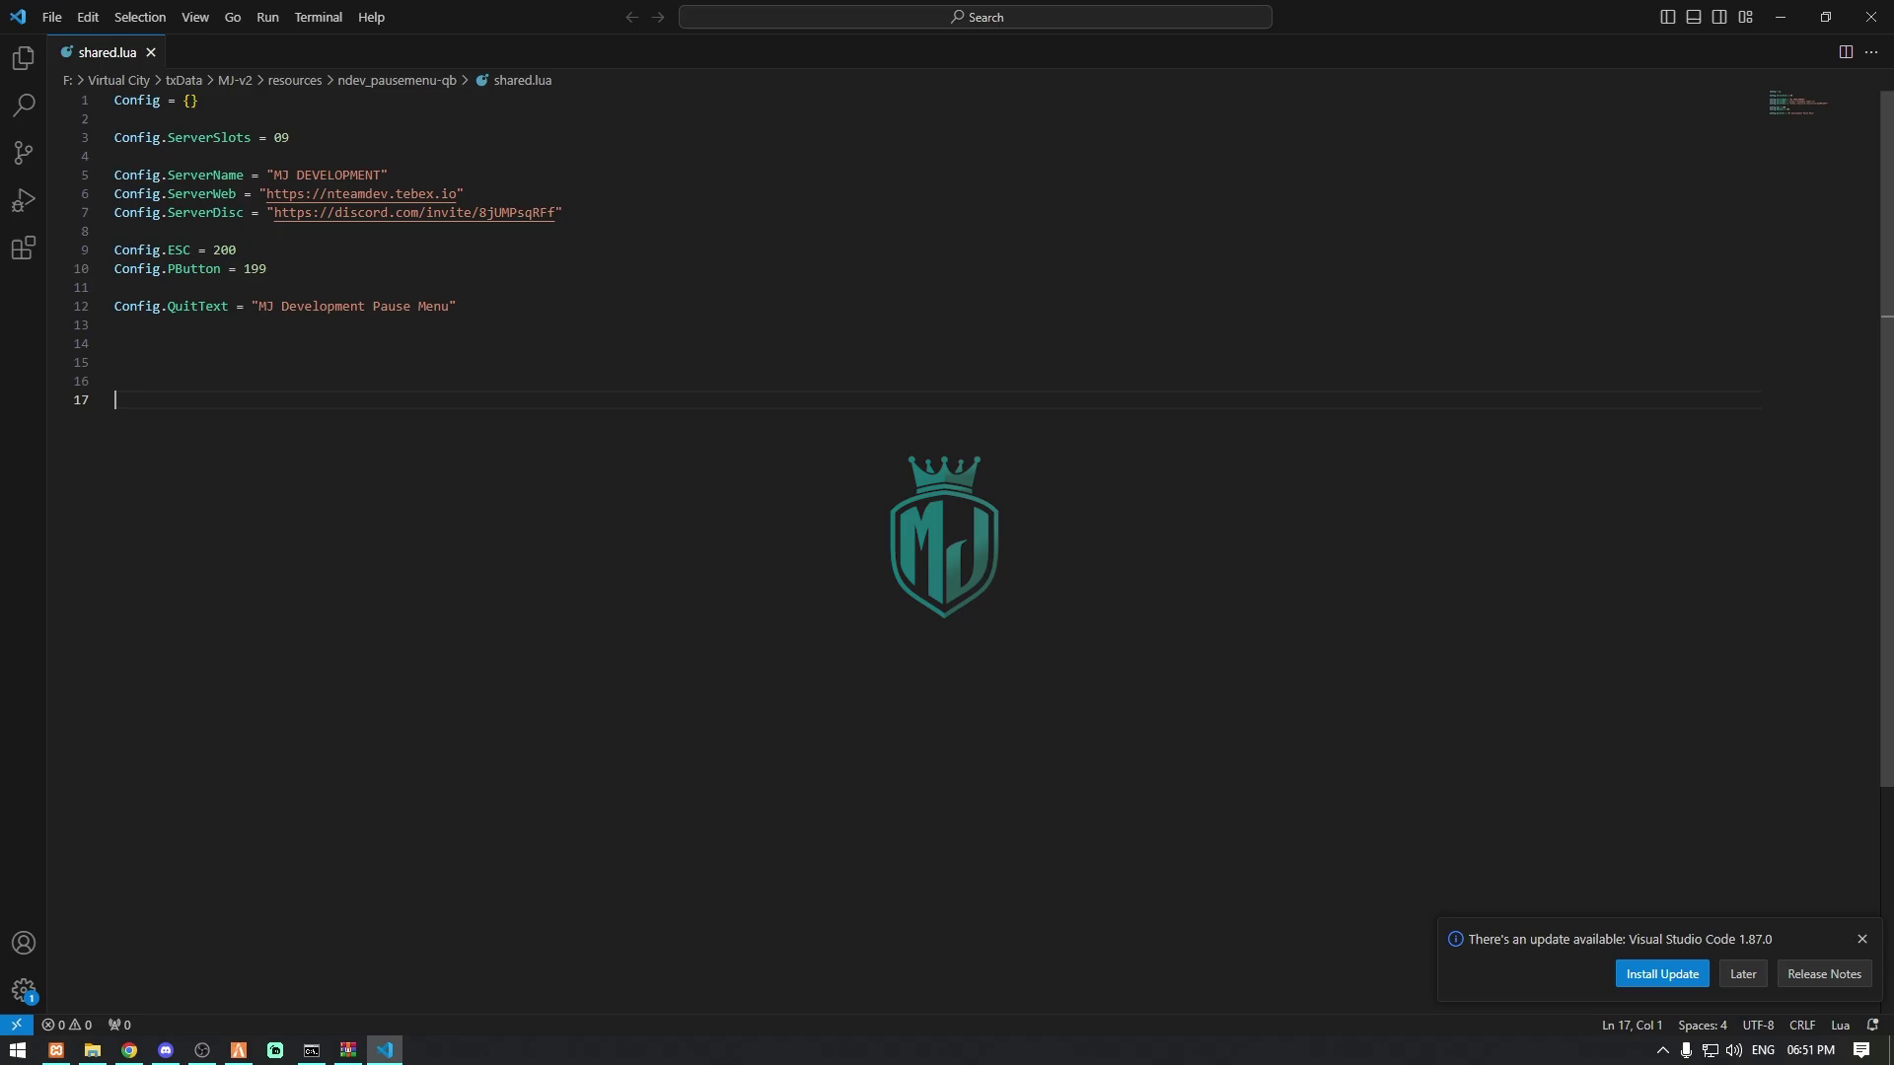
left_click(239, 1049)
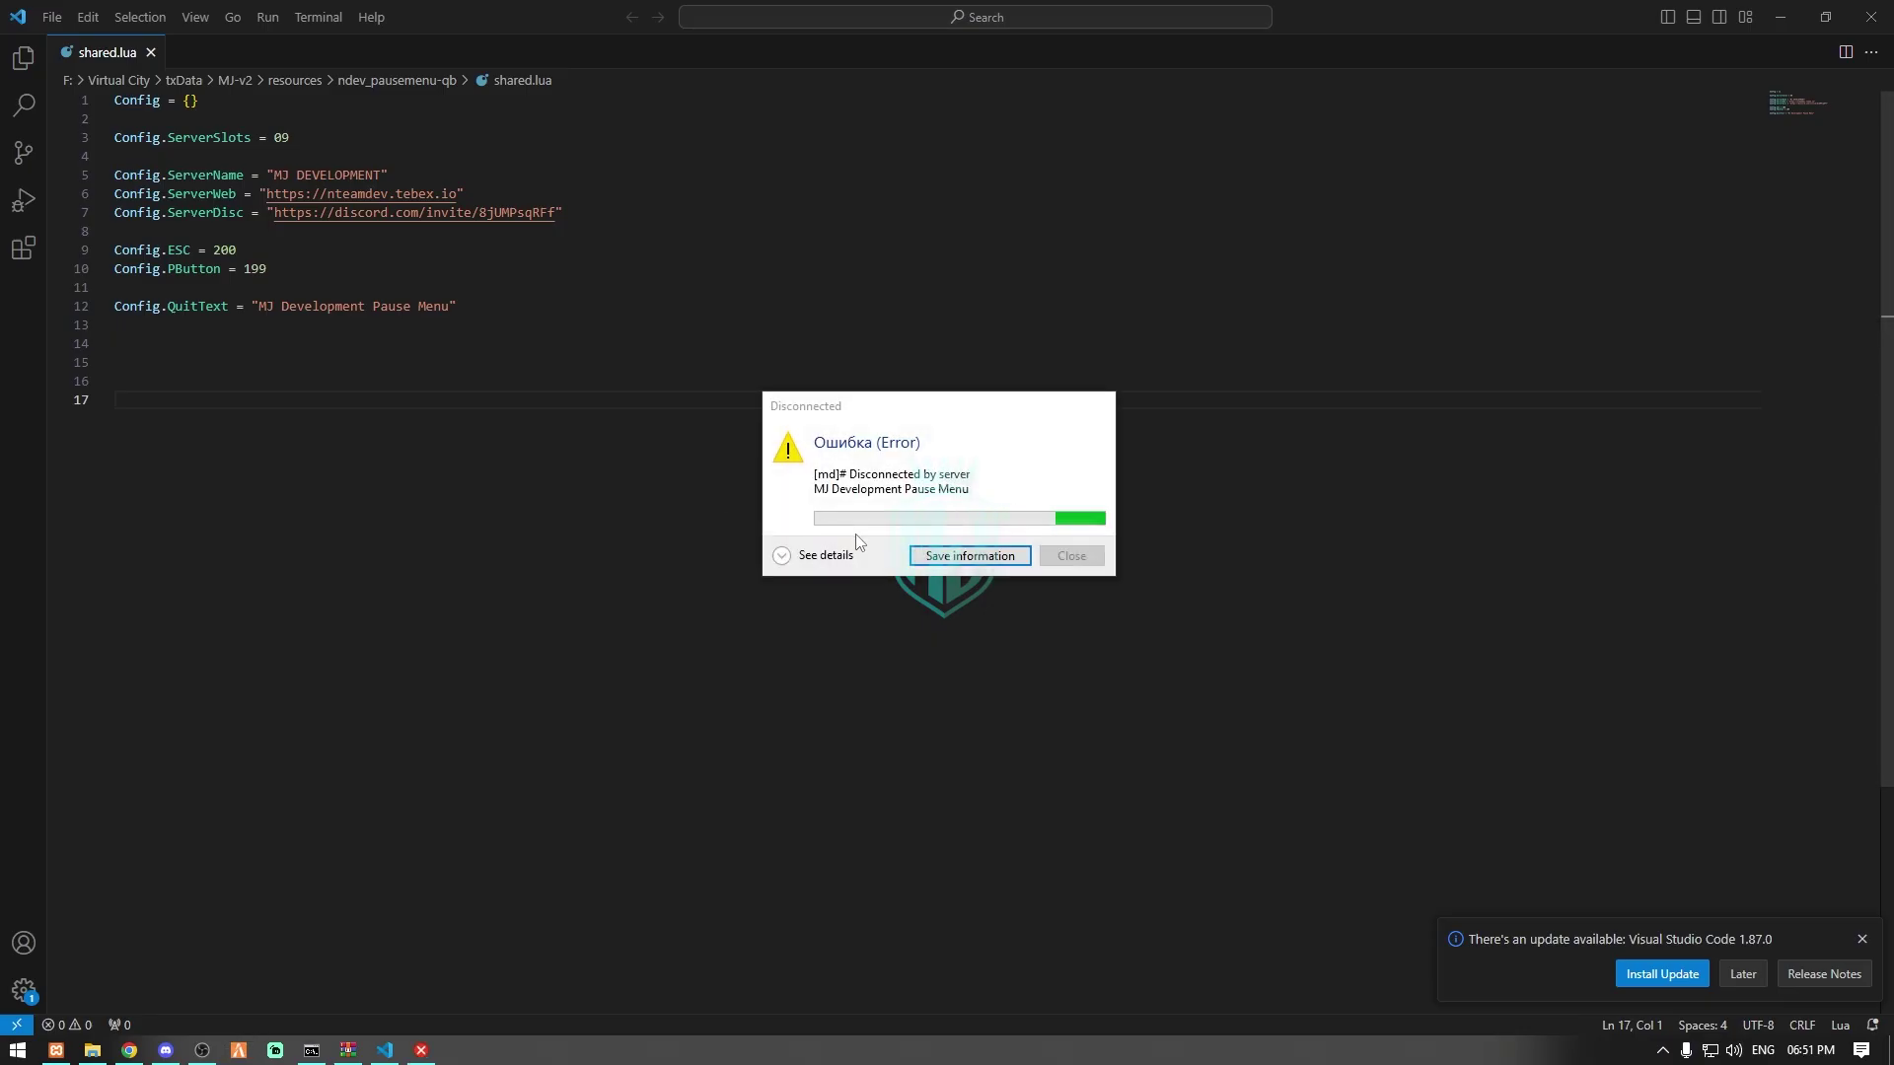
left_click(498, 444)
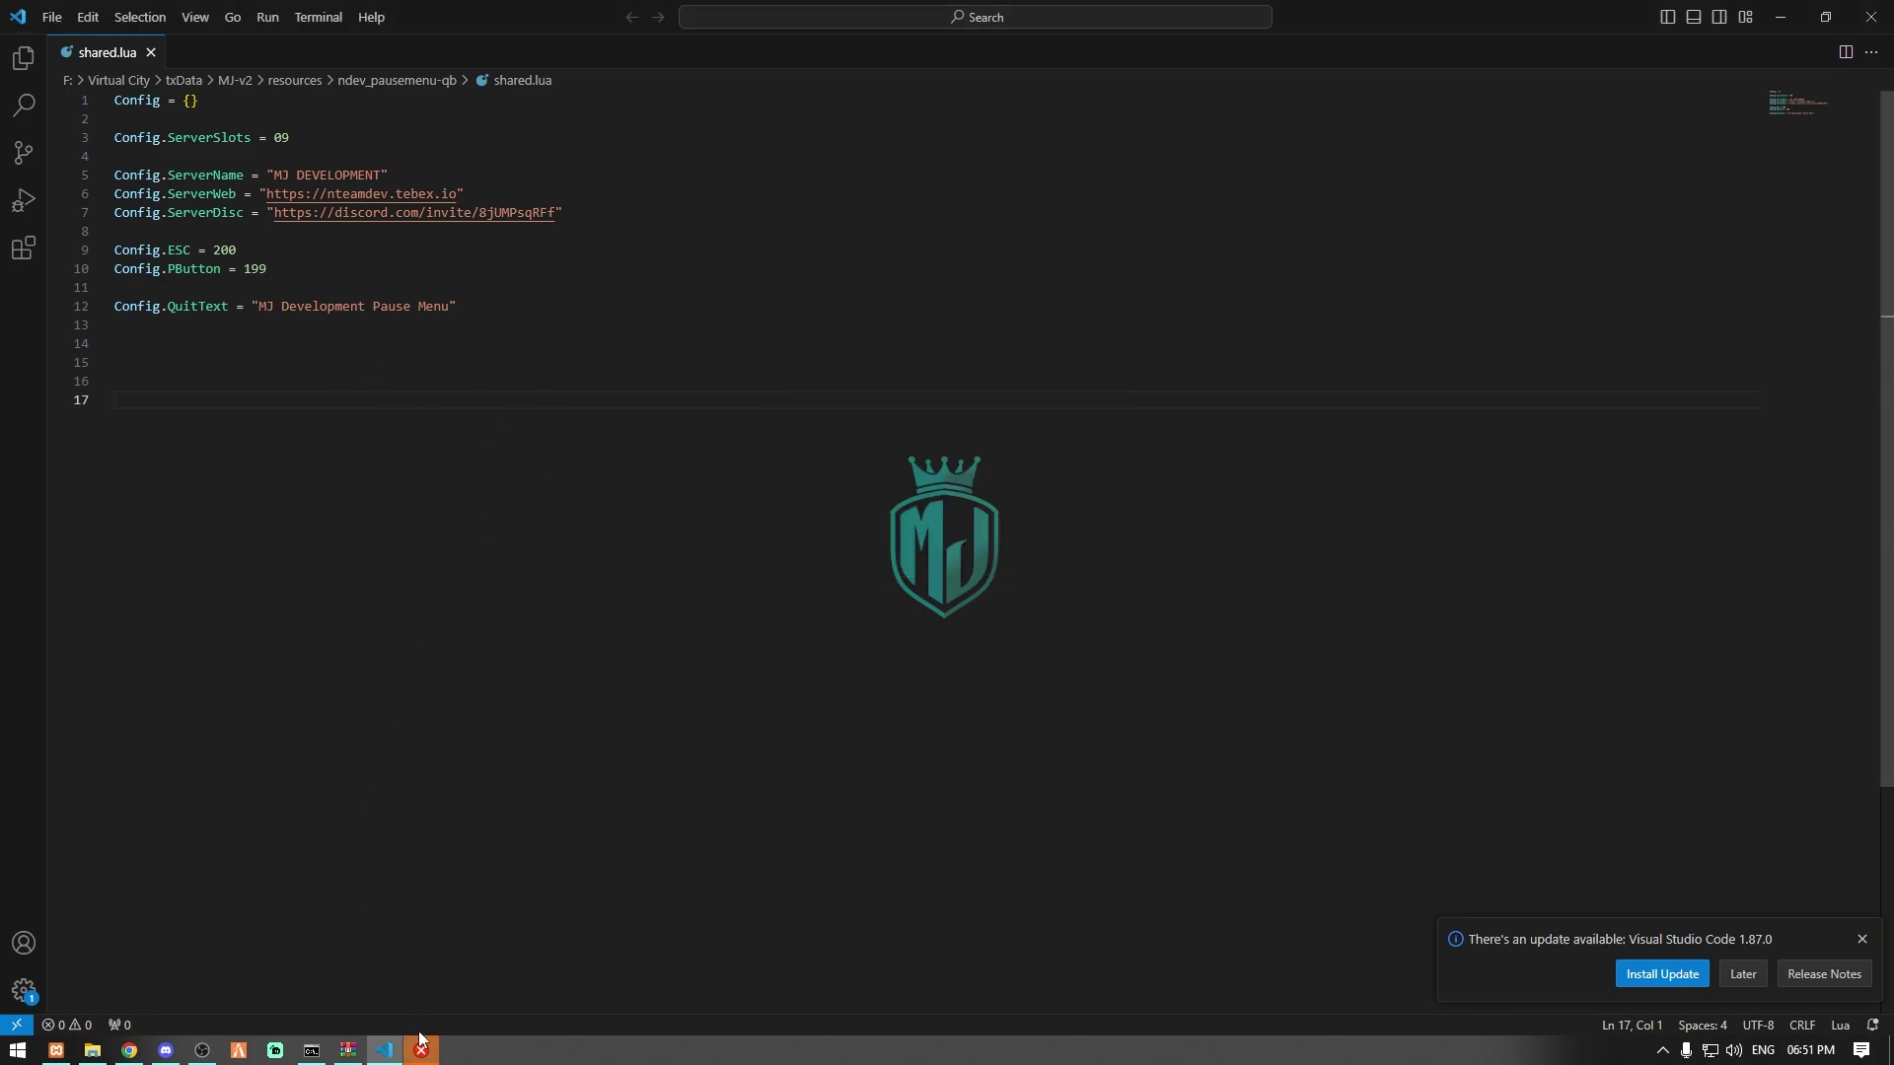
left_click(129, 1050)
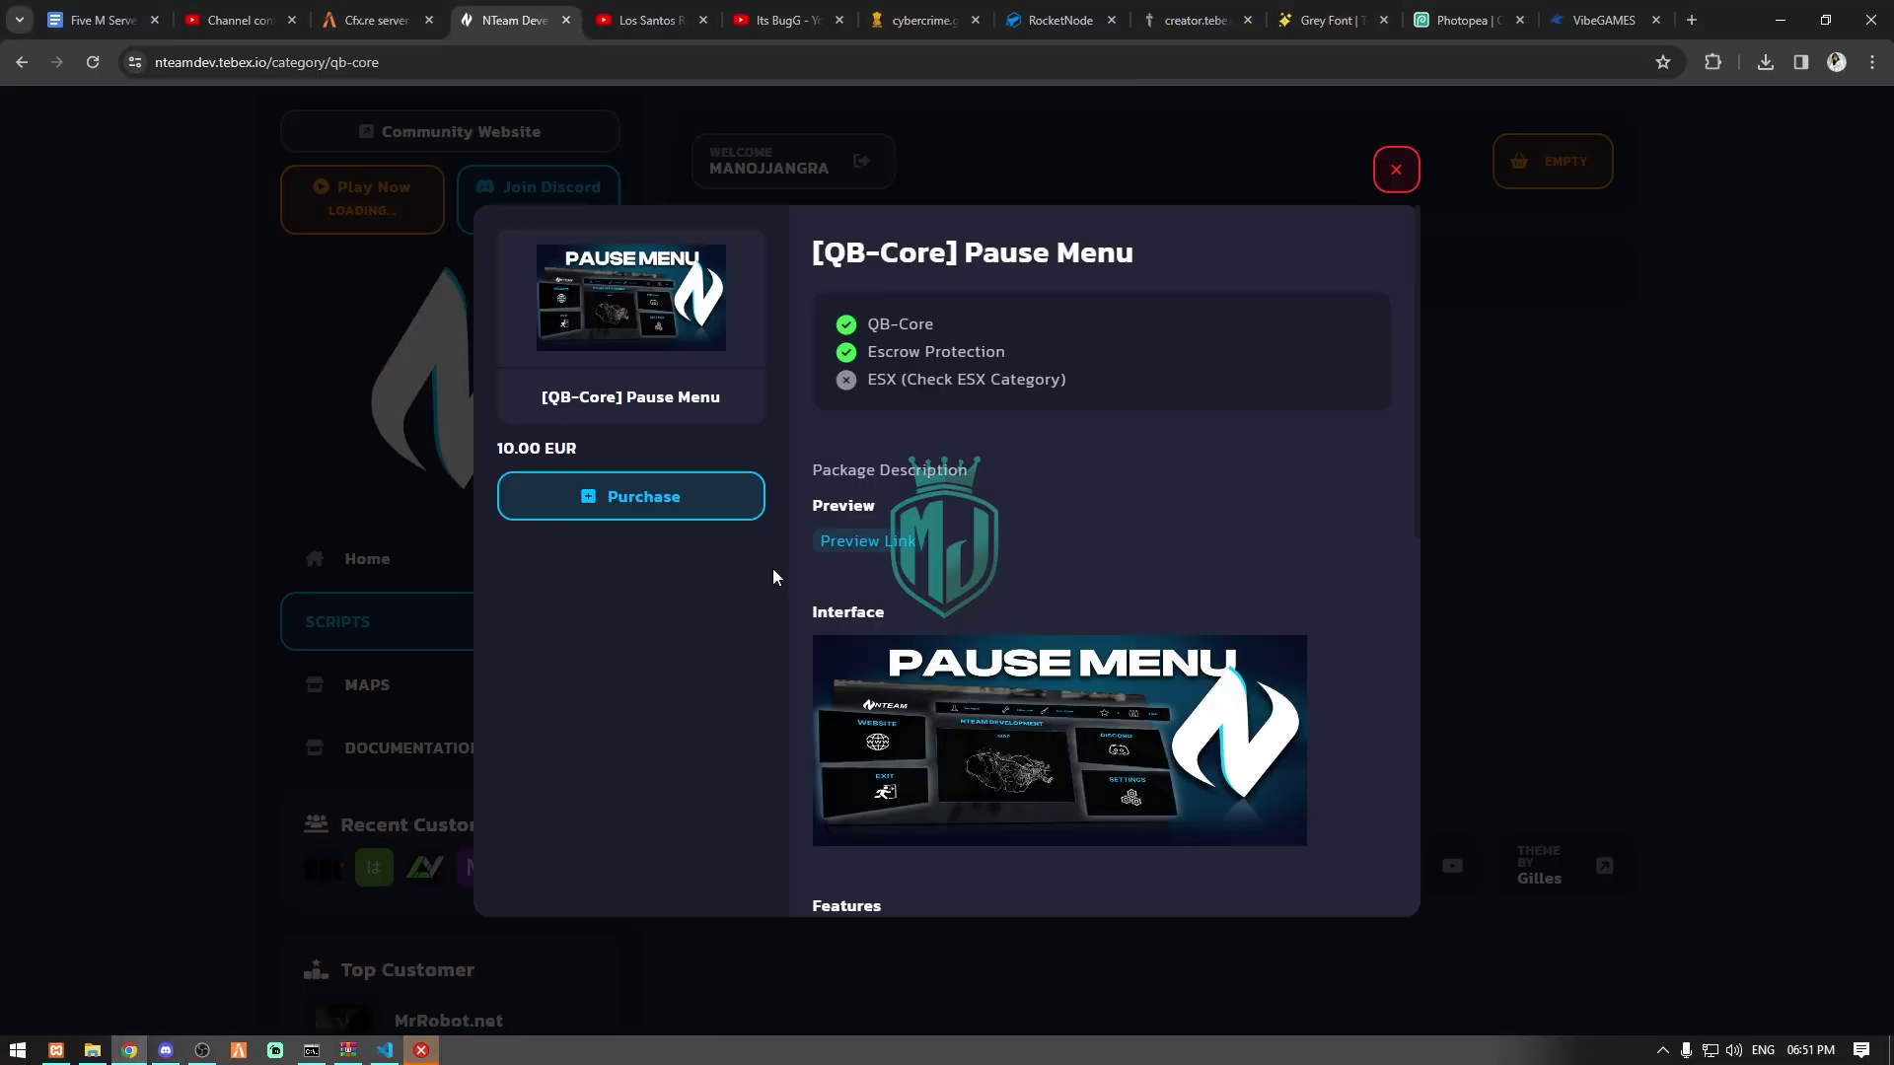